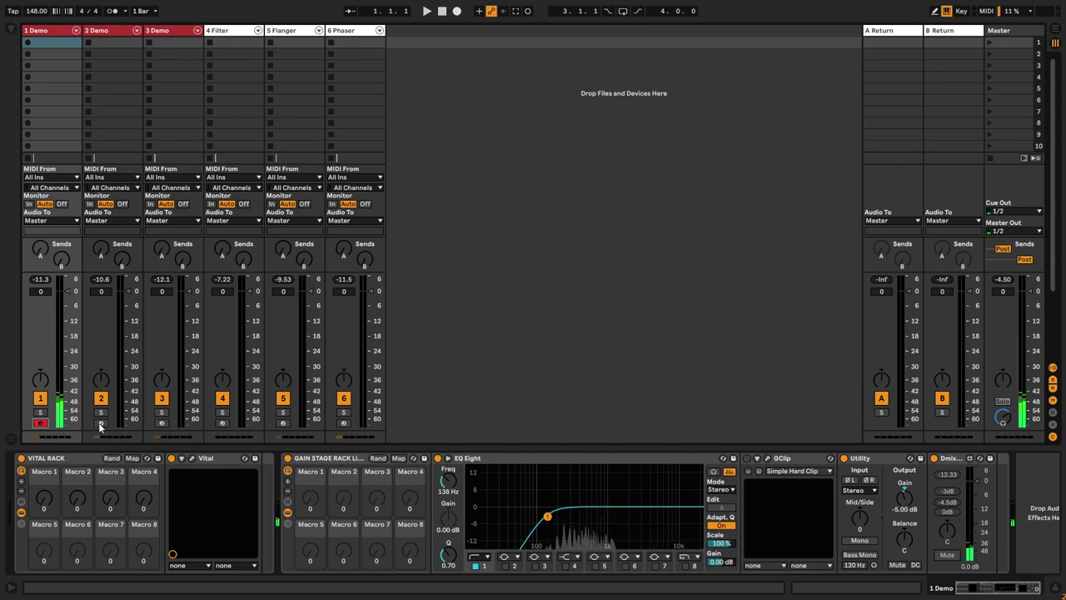
Arm the 2 Demo and 3 Demo tracks, then select the 4 Filter track to show its Vital chain
click(101, 423)
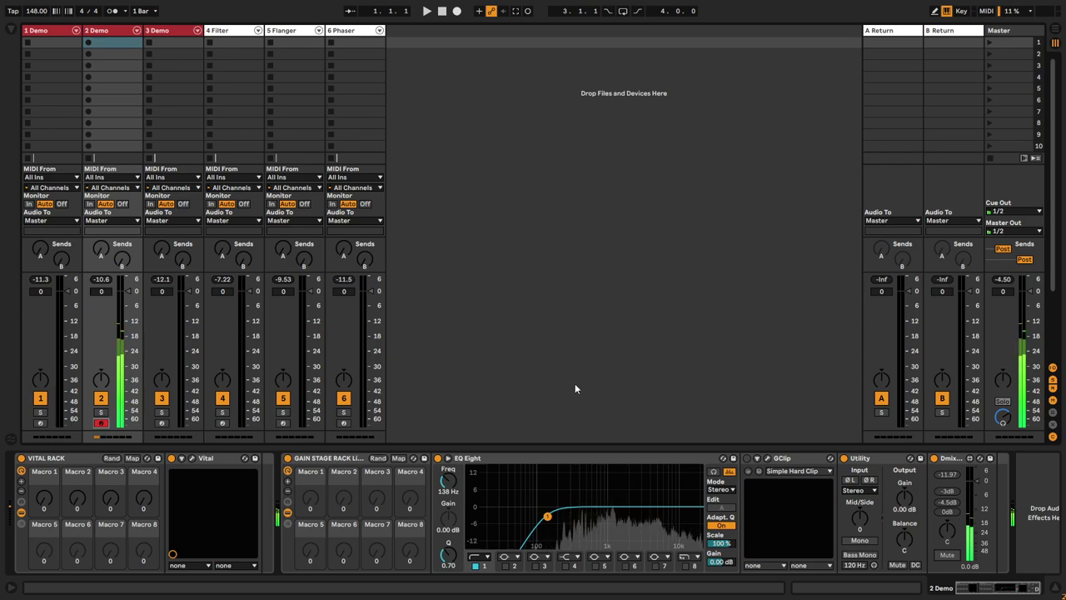
click(164, 420)
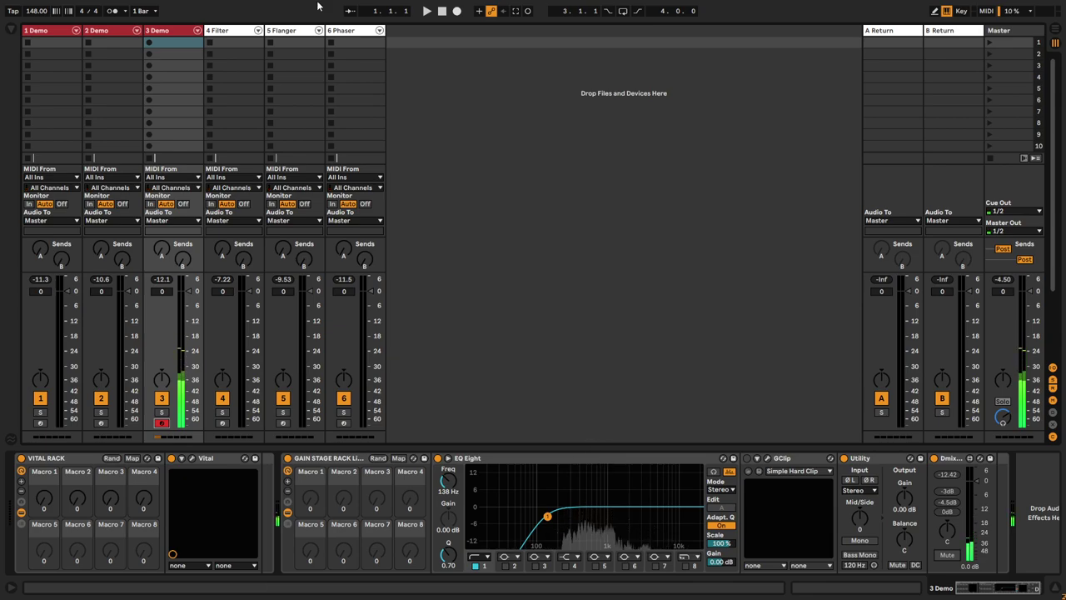
click(244, 34)
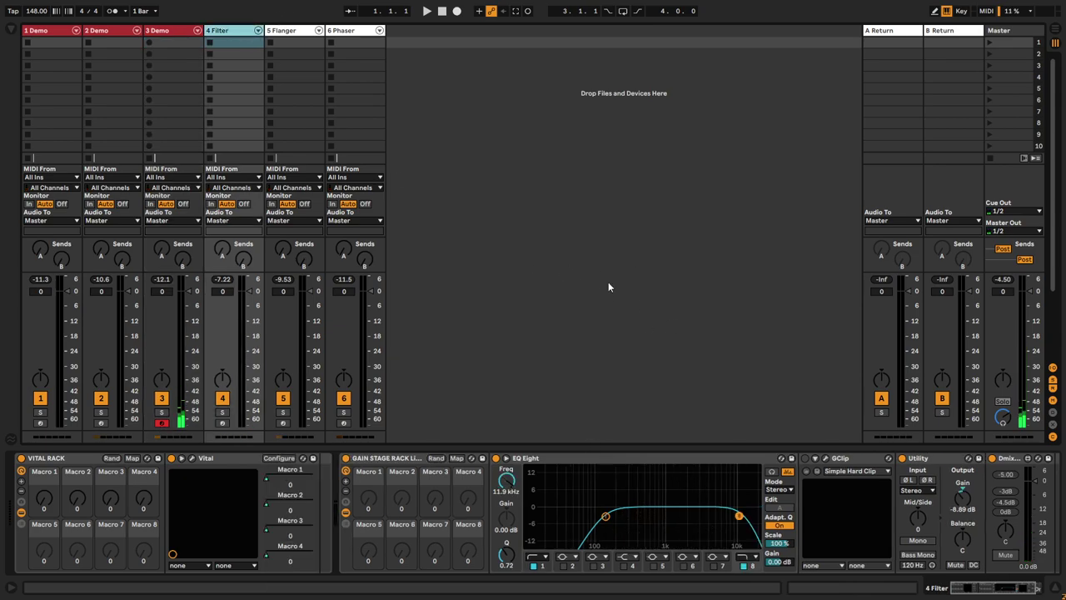
Open the Filter track's Vital window and inspect oscillator 1's spectral morph curve and type list
click(193, 458)
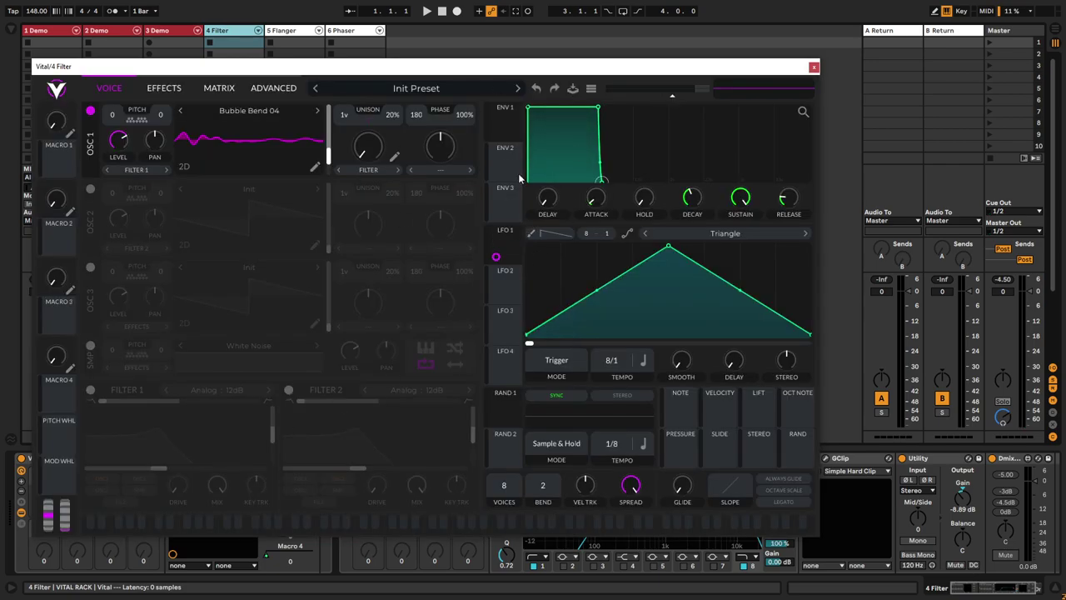
drag(446, 68, 573, 66)
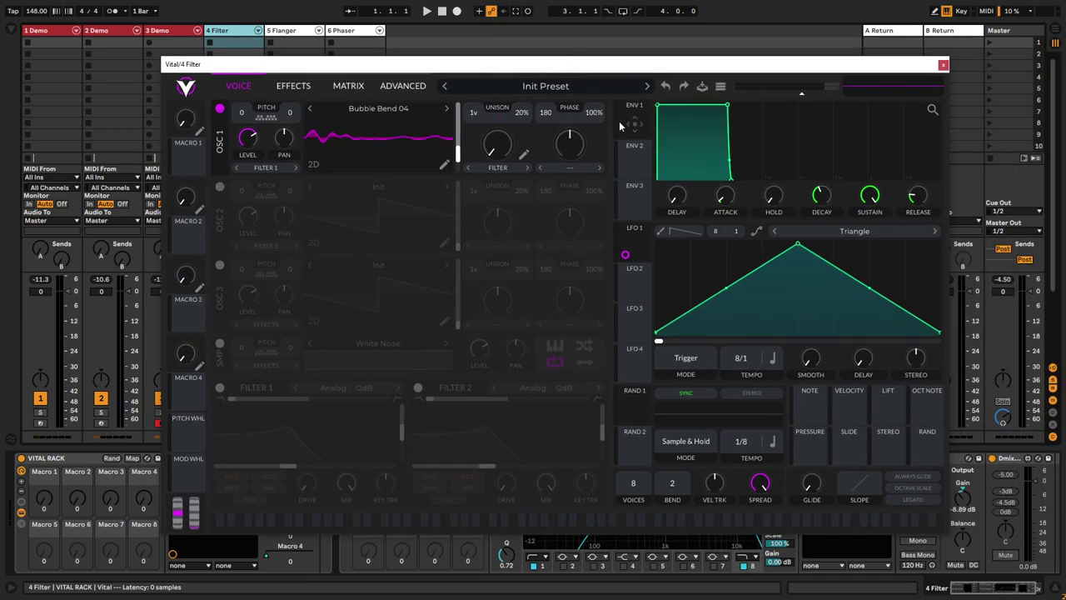
click(527, 158)
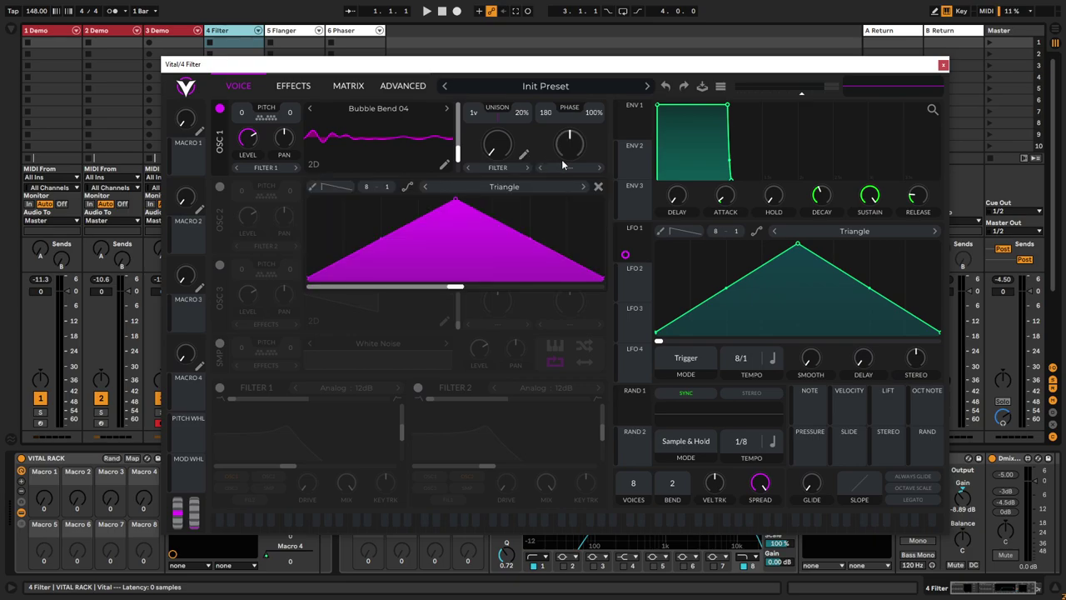
click(498, 178)
click(504, 172)
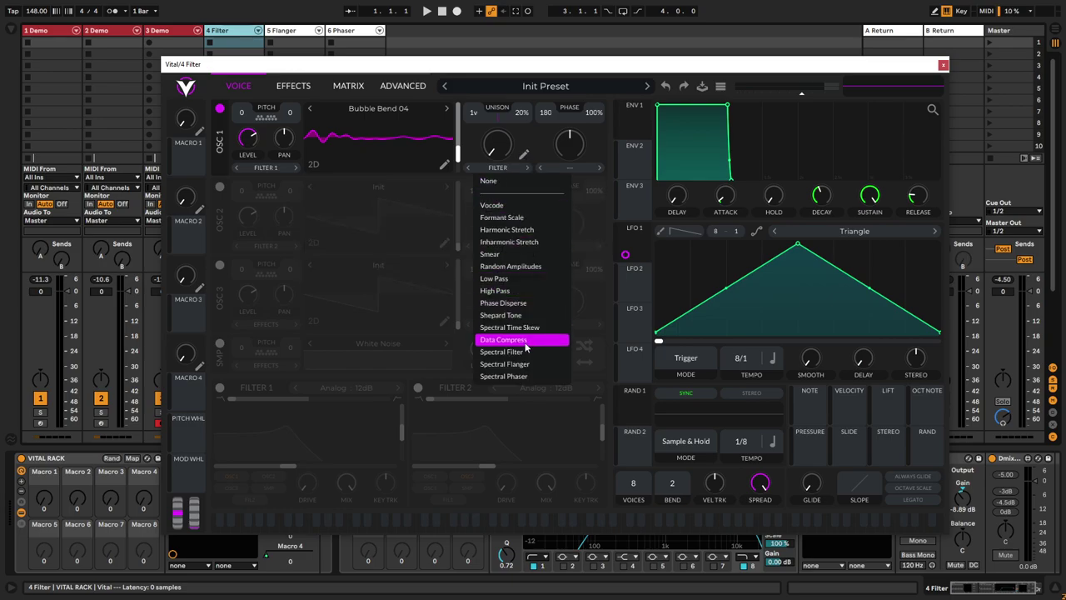
click(378, 105)
Check the modulation matrix, then return to the Voice page and browse the morph types again
click(349, 88)
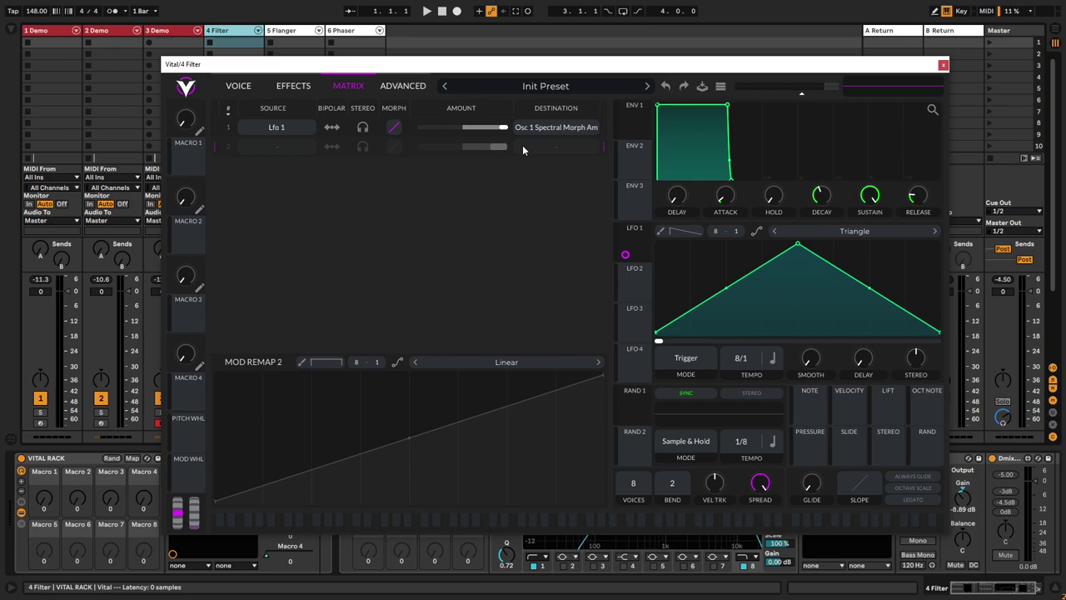
click(293, 86)
click(239, 86)
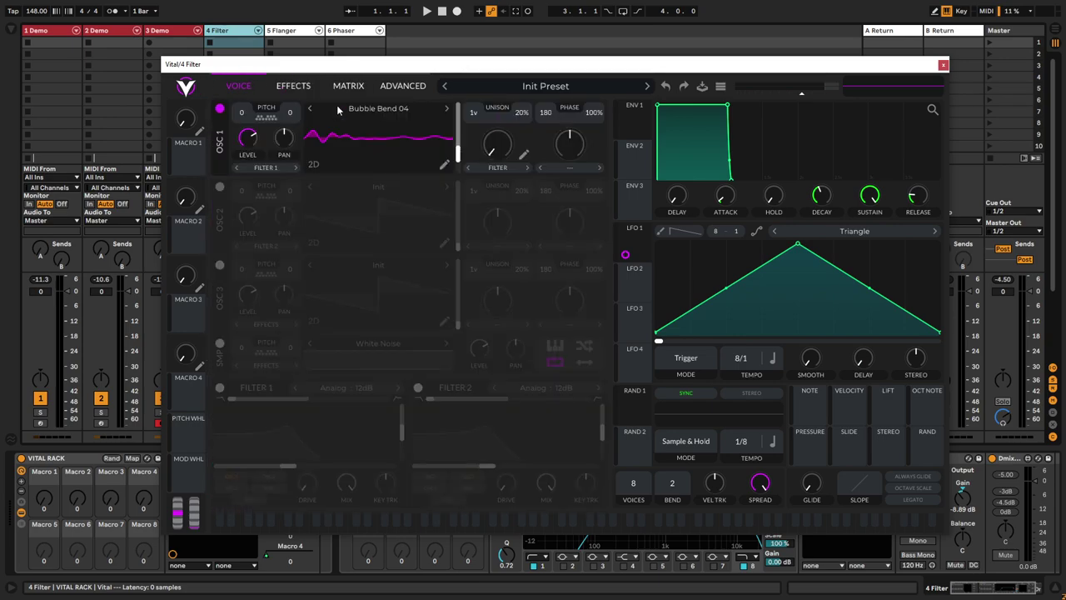
click(521, 171)
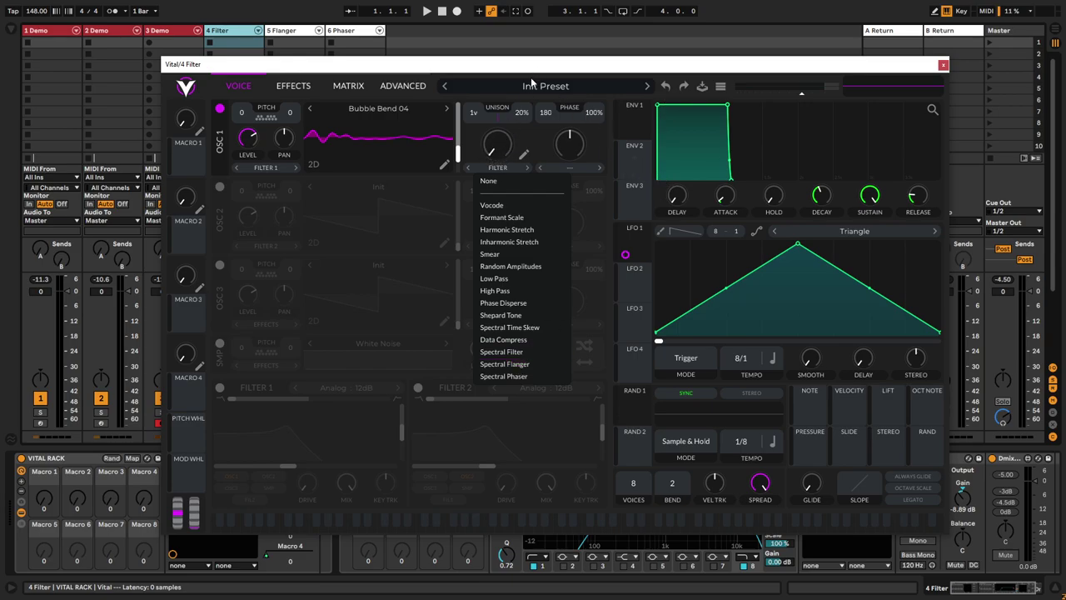
click(497, 180)
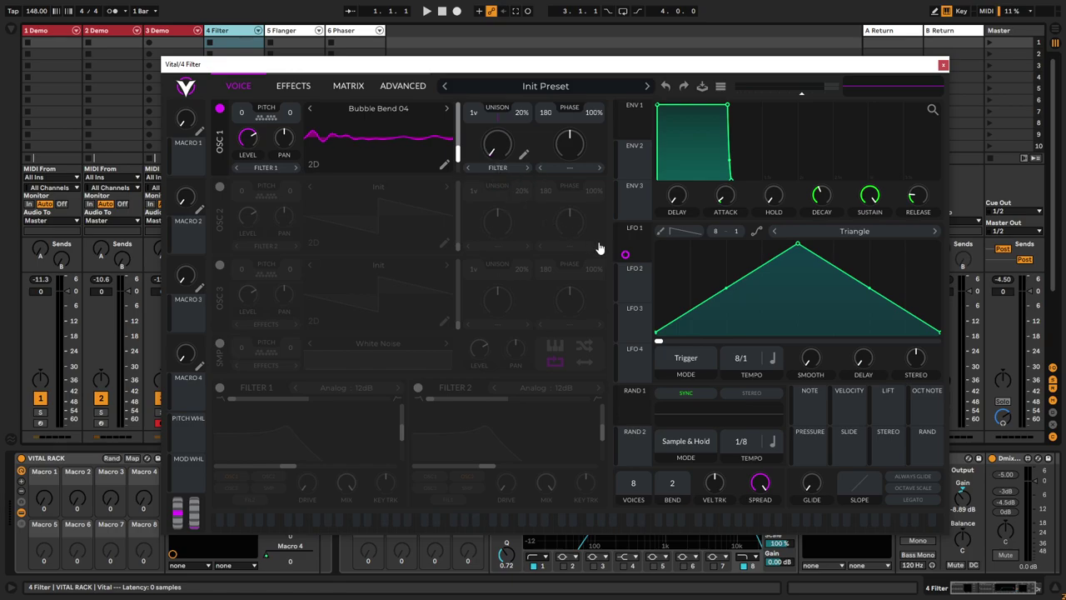
Review the spectral morph types and modulation curve editor, then reposition the Vital window
mouse_move(497, 181)
click(518, 177)
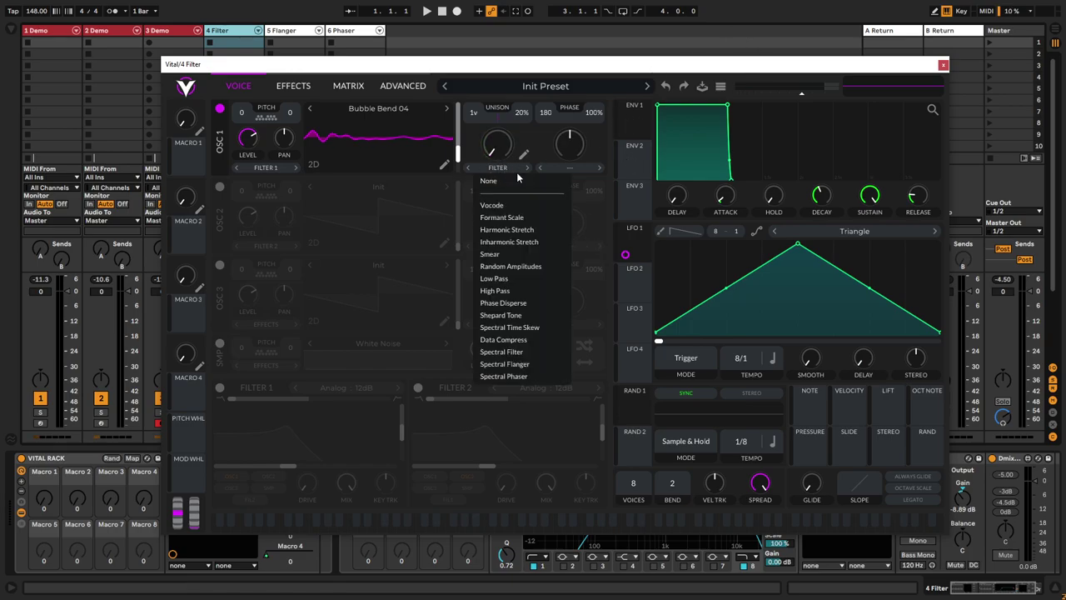
click(522, 350)
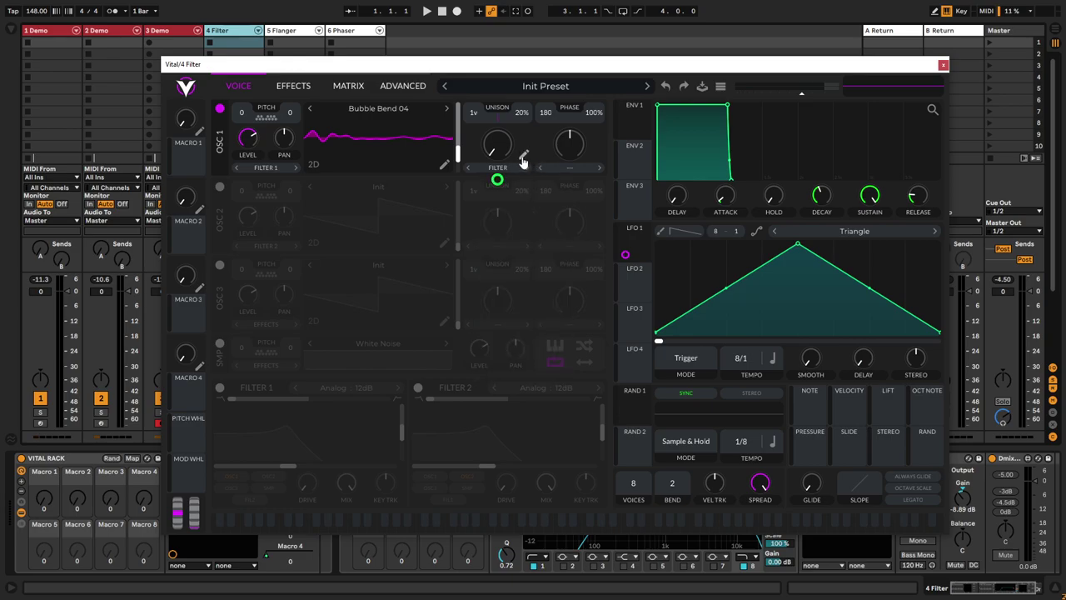
click(523, 157)
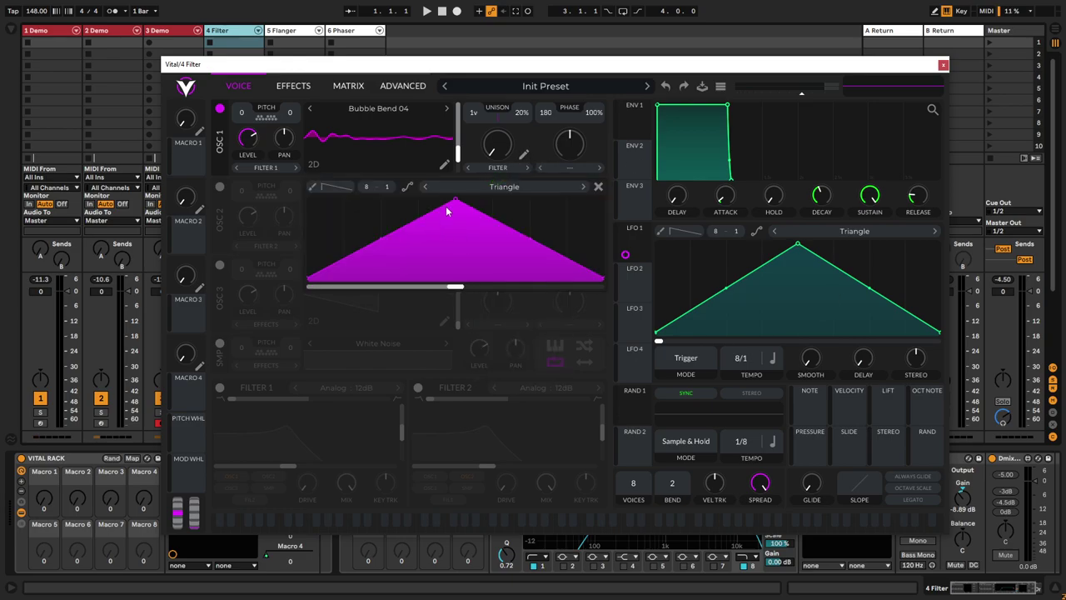
drag(422, 70, 533, 54)
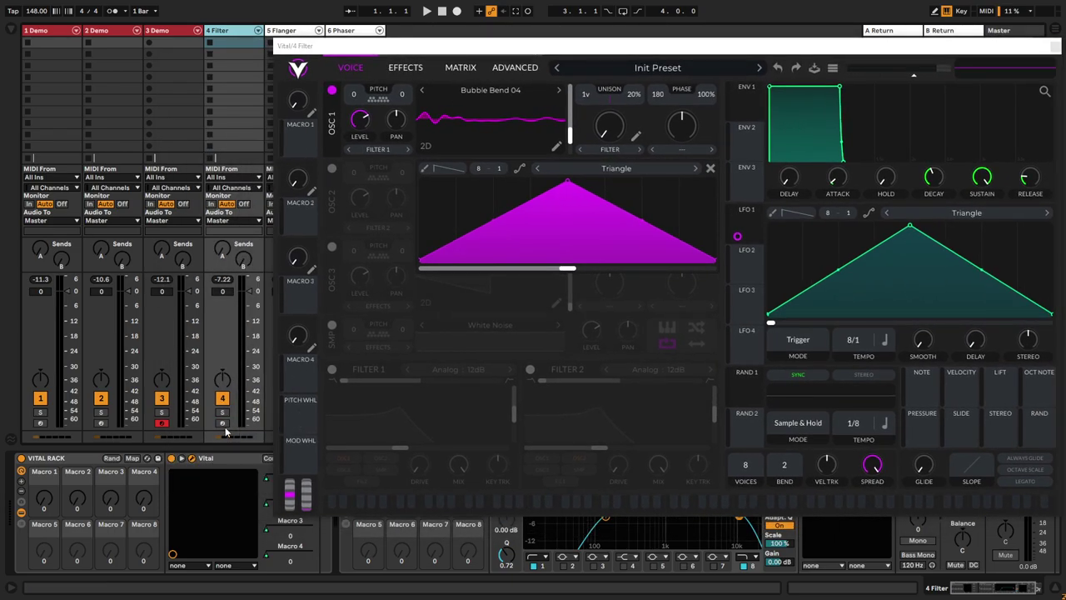
Turn off the Delay and Reverb effects and go back to the oscillator page
click(405, 68)
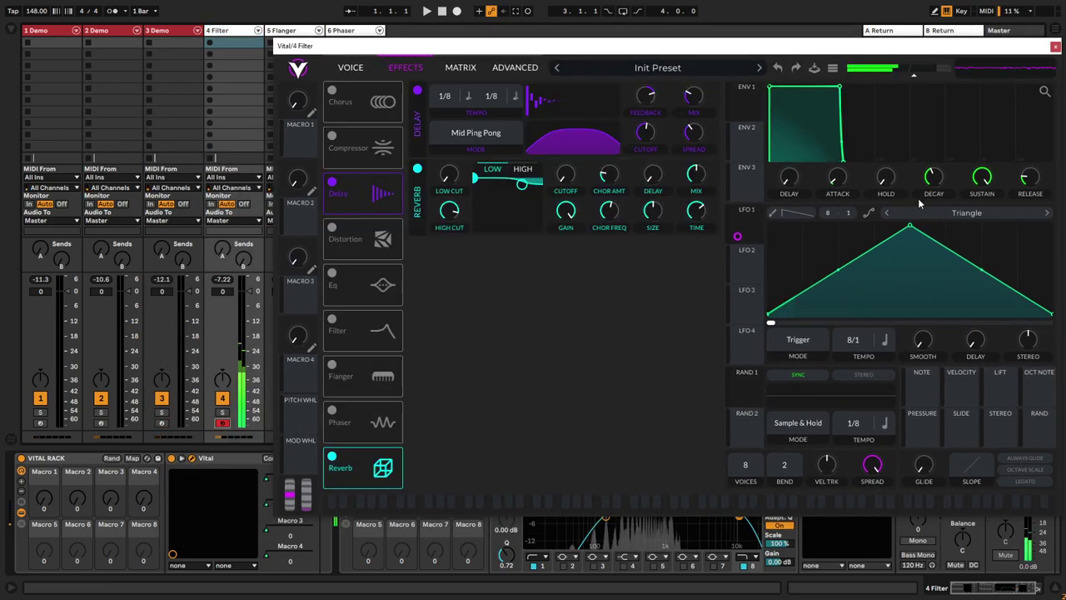
click(417, 90)
click(418, 169)
click(350, 68)
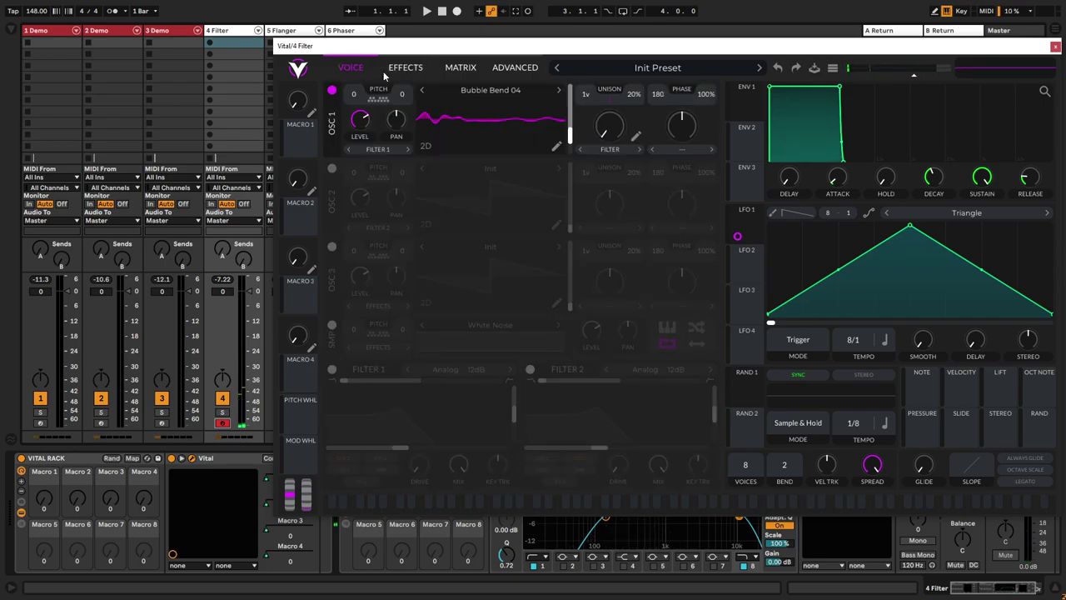
drag(558, 46, 511, 48)
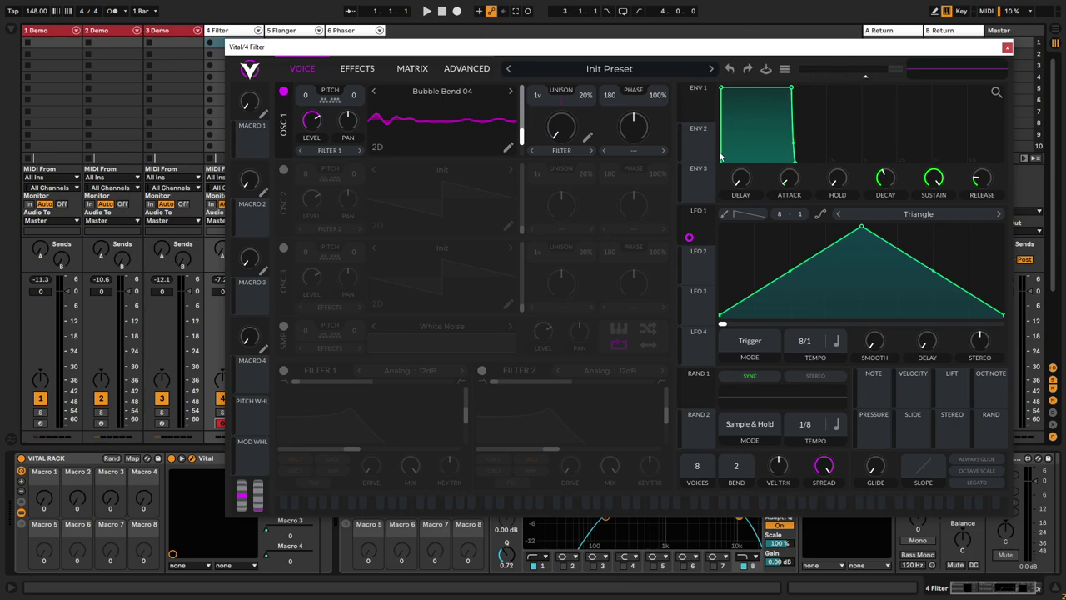
Paint eight sawtooth teeth across the spectral morph modulation curve
click(562, 162)
click(588, 138)
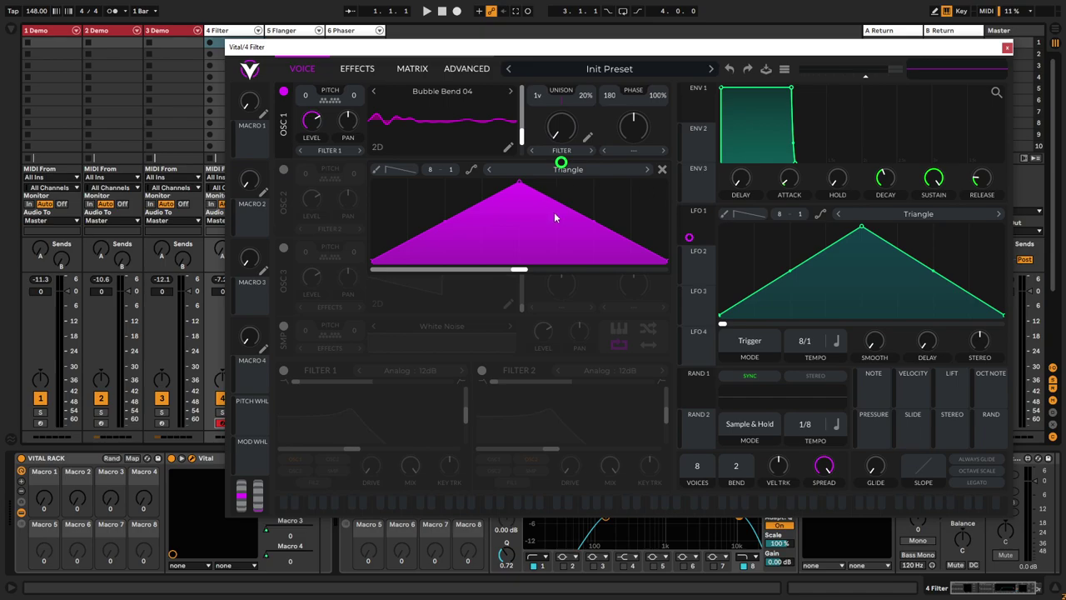
click(376, 170)
mouse_move(385, 185)
mouse_down()
mouse_move(391, 225)
mouse_move(657, 225)
mouse_up()
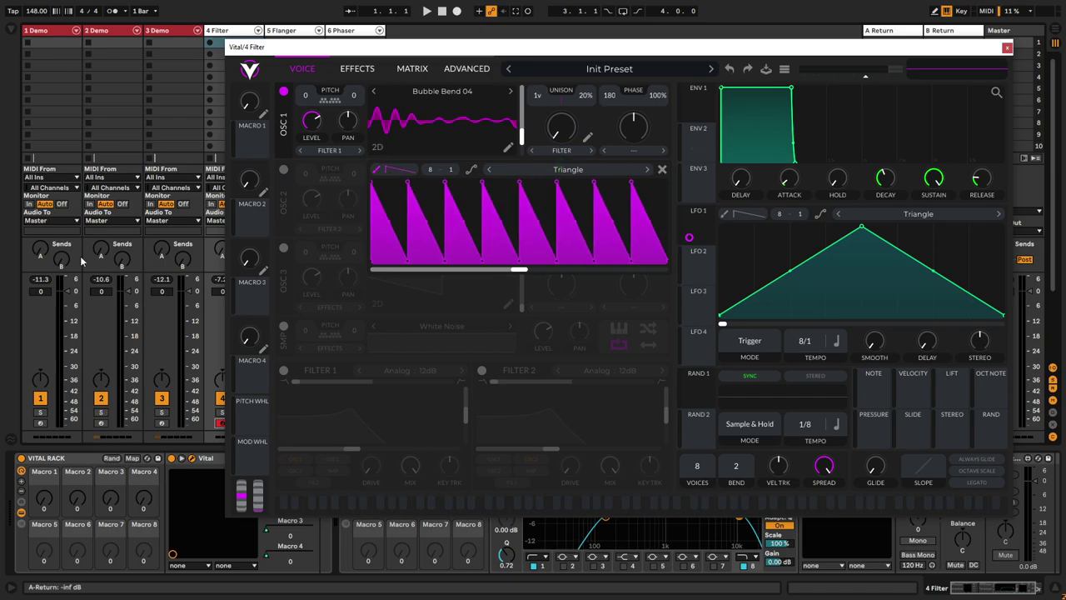
Close the curve editor and make LFO 1 a falling ramp at a 4/1 tempo
click(663, 170)
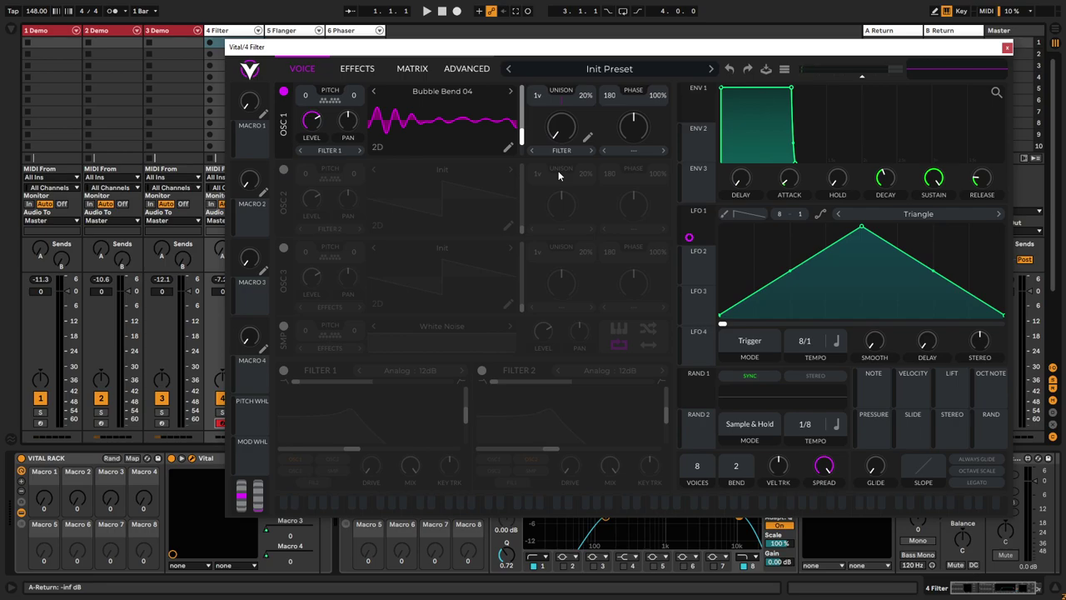
drag(874, 233, 721, 229)
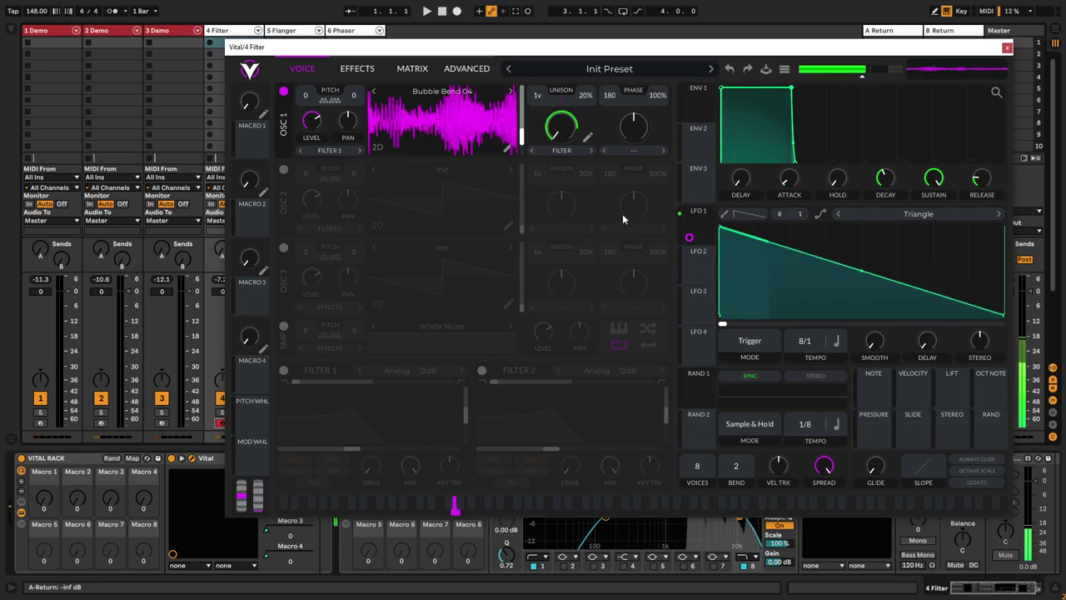
mouse_move(797, 340)
mouse_down()
mouse_move(810, 362)
mouse_move(806, 341)
mouse_up()
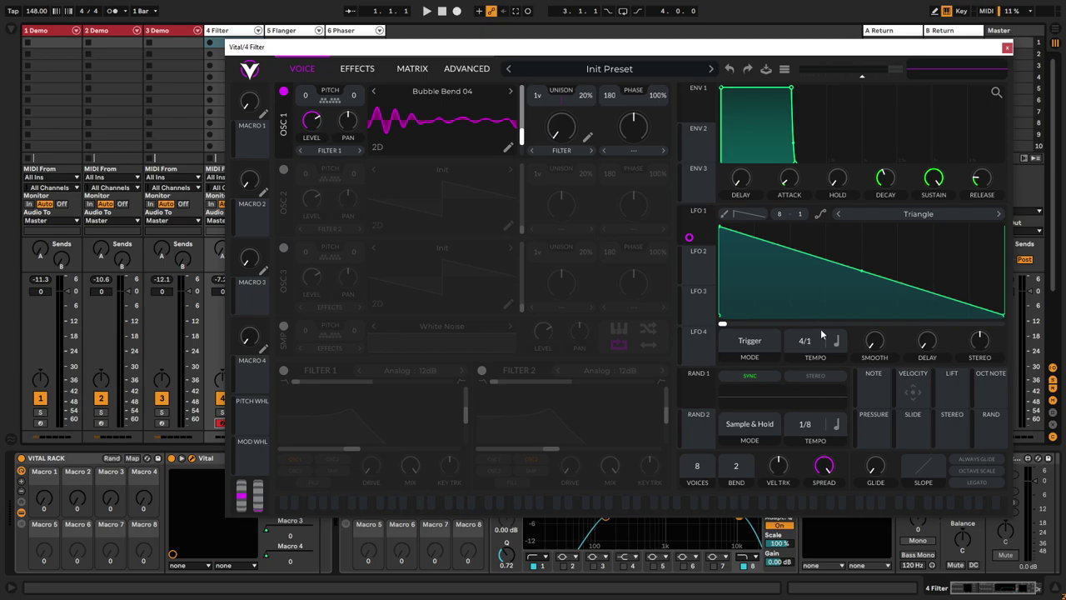
Bend the saw teeth into spikes and lower the first, fourth, fifth, sixth and seventh spikes
click(561, 162)
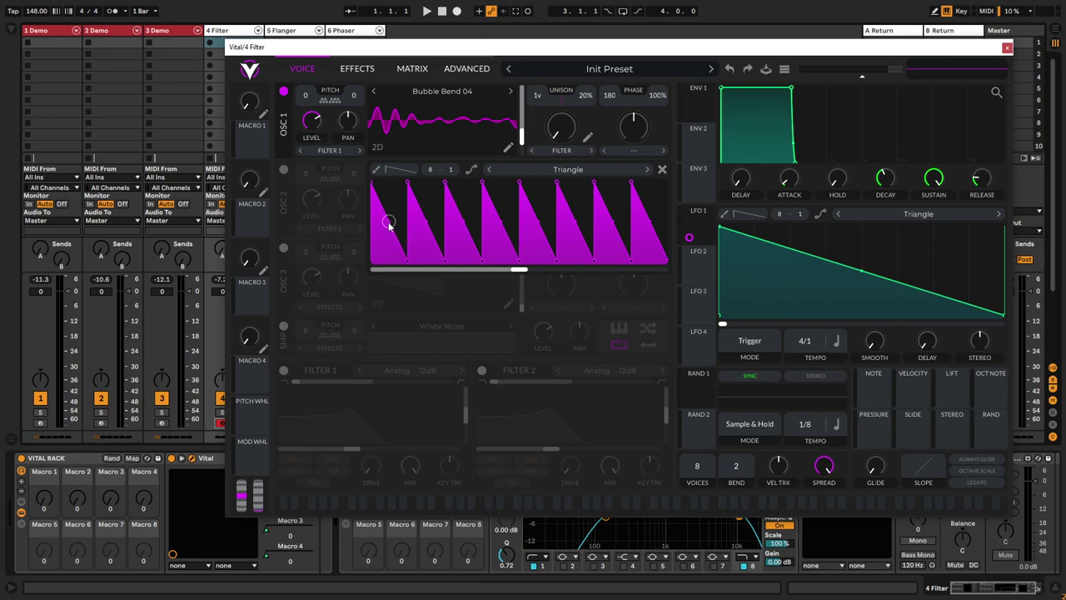
drag(388, 225, 388, 259)
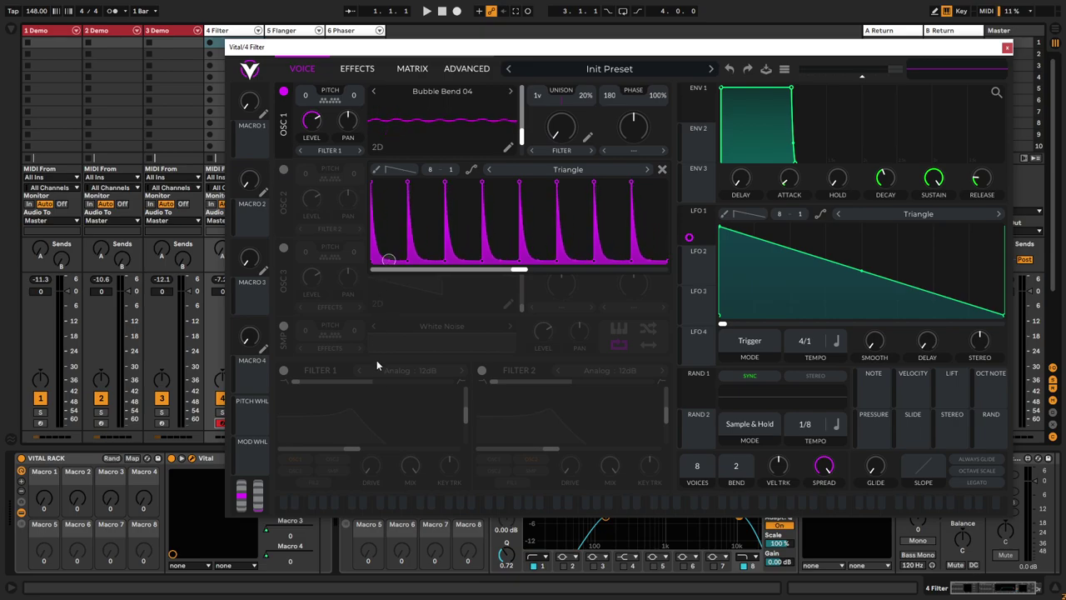
drag(407, 184, 483, 224)
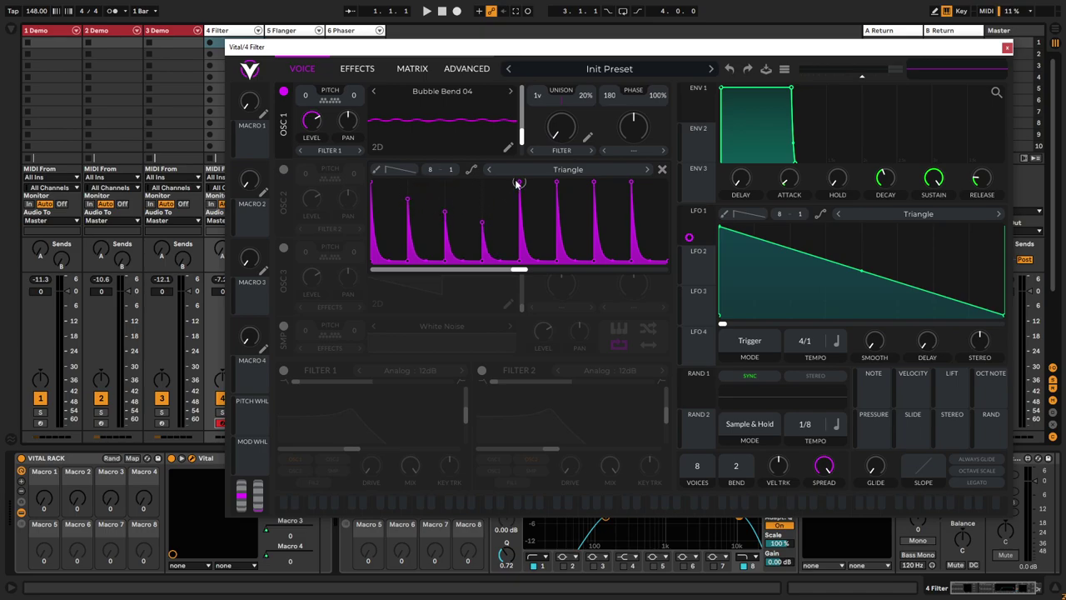
drag(517, 183, 519, 229)
drag(557, 187, 552, 242)
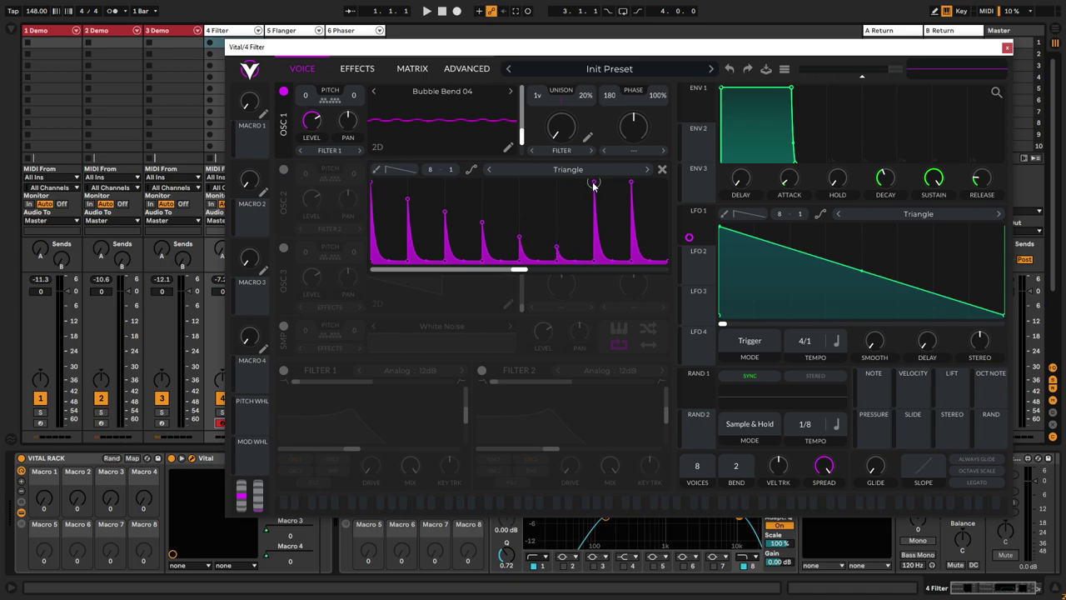
drag(593, 183, 580, 254)
drag(636, 185, 626, 258)
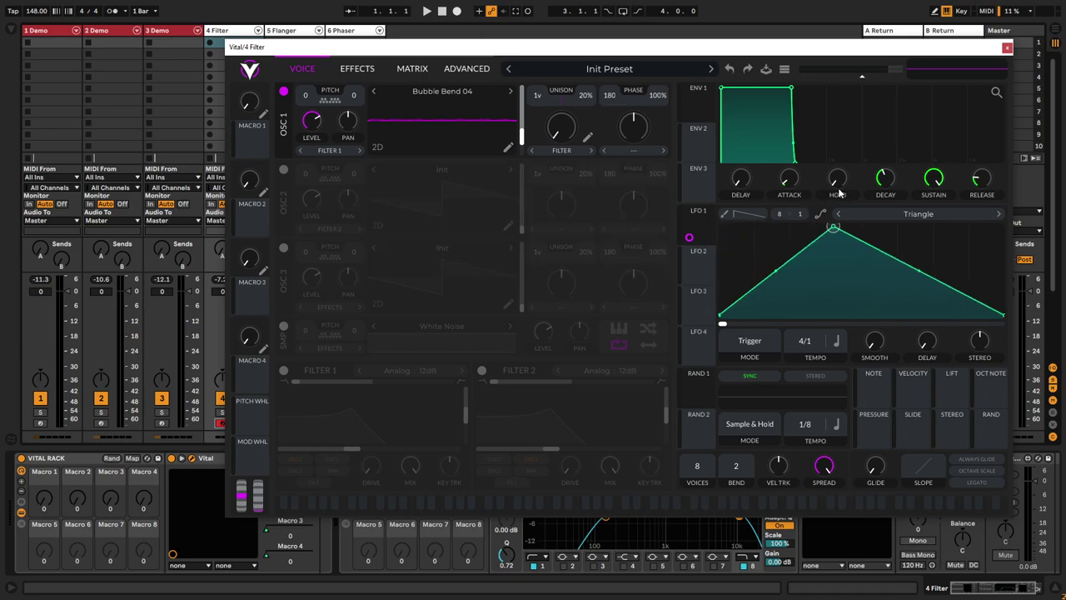
Shift LFO 1's triangle peak right and set its rate to 8/1
drag(839, 193, 864, 182)
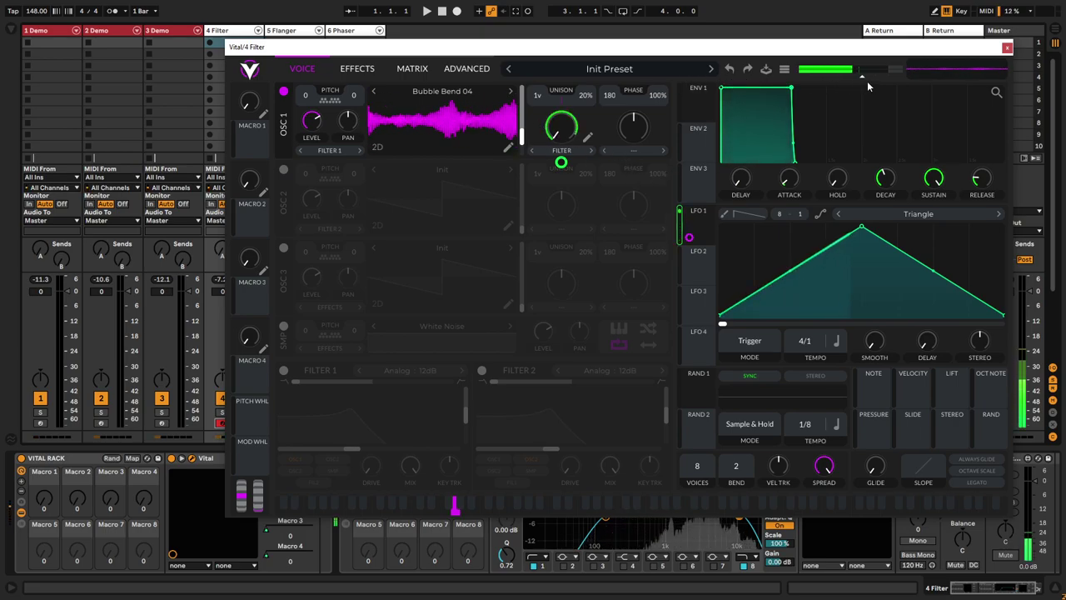
mouse_move(870, 81)
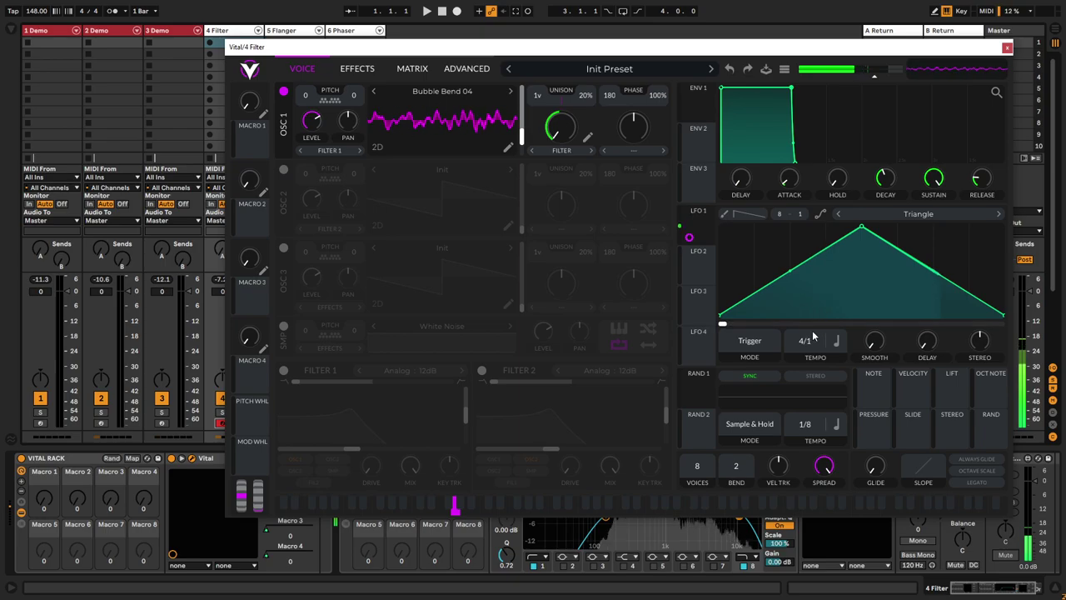
drag(809, 342, 812, 346)
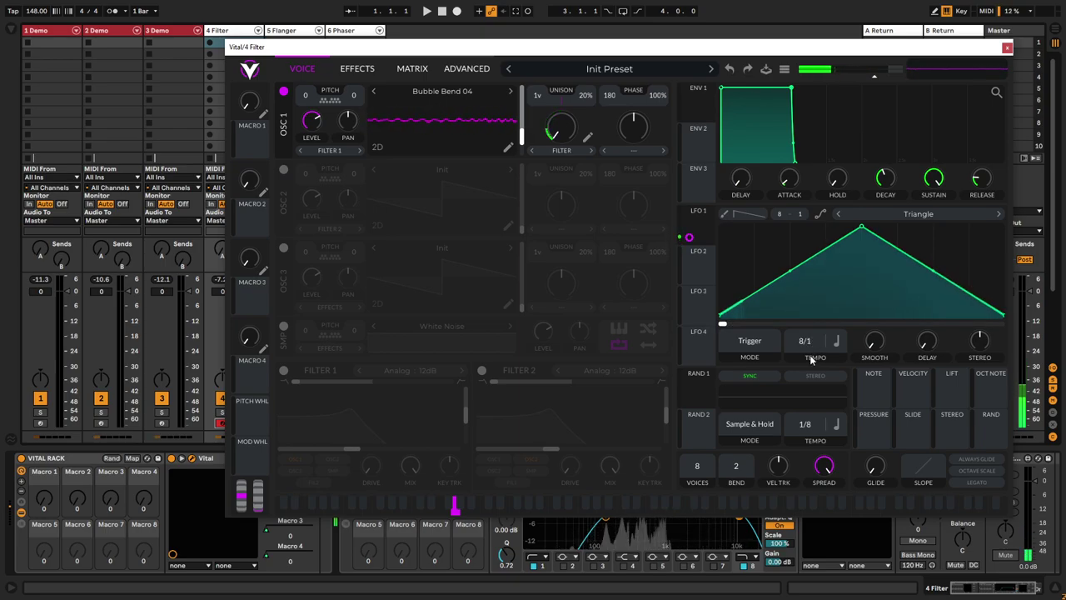
mouse_move(876, 81)
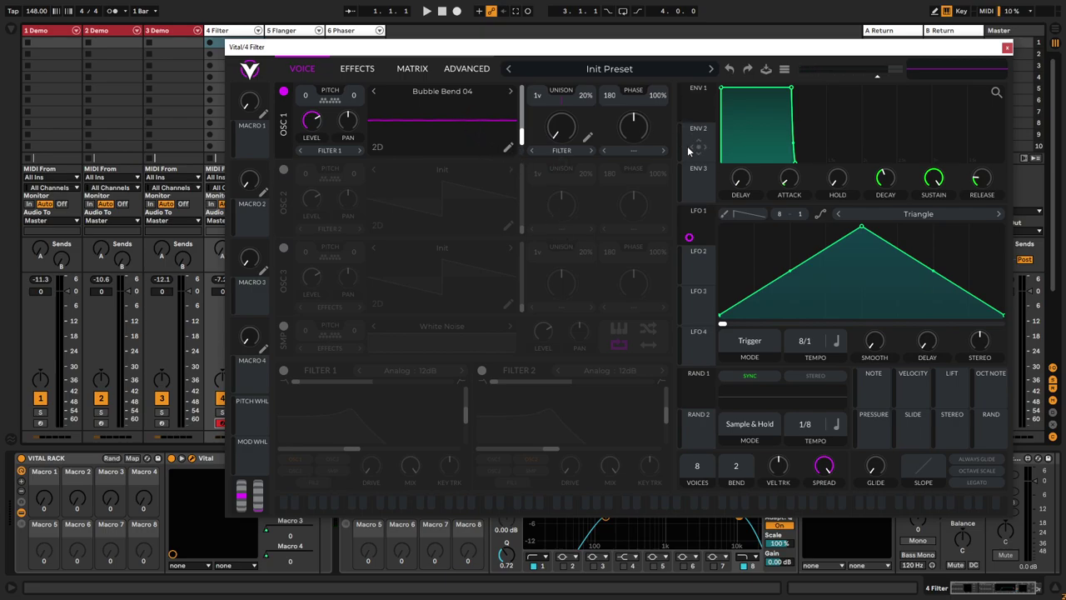
click(588, 140)
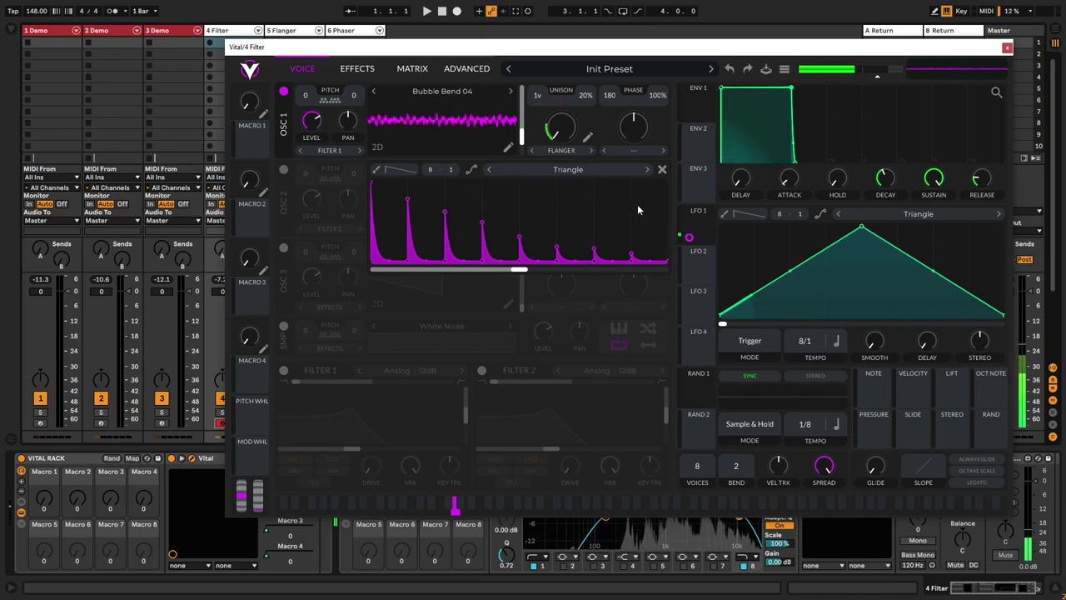
click(881, 75)
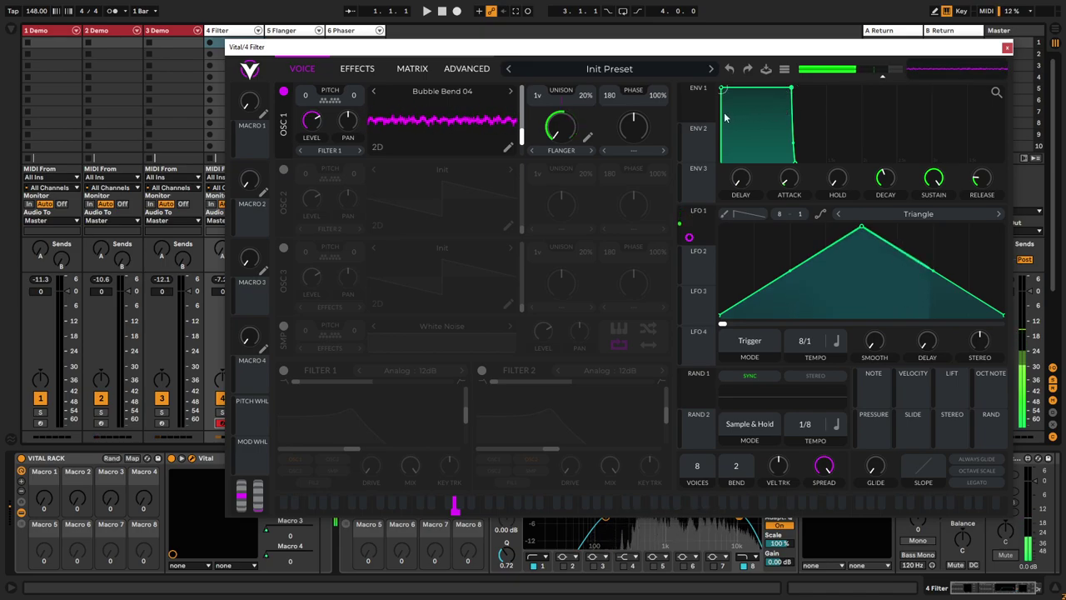
click(588, 139)
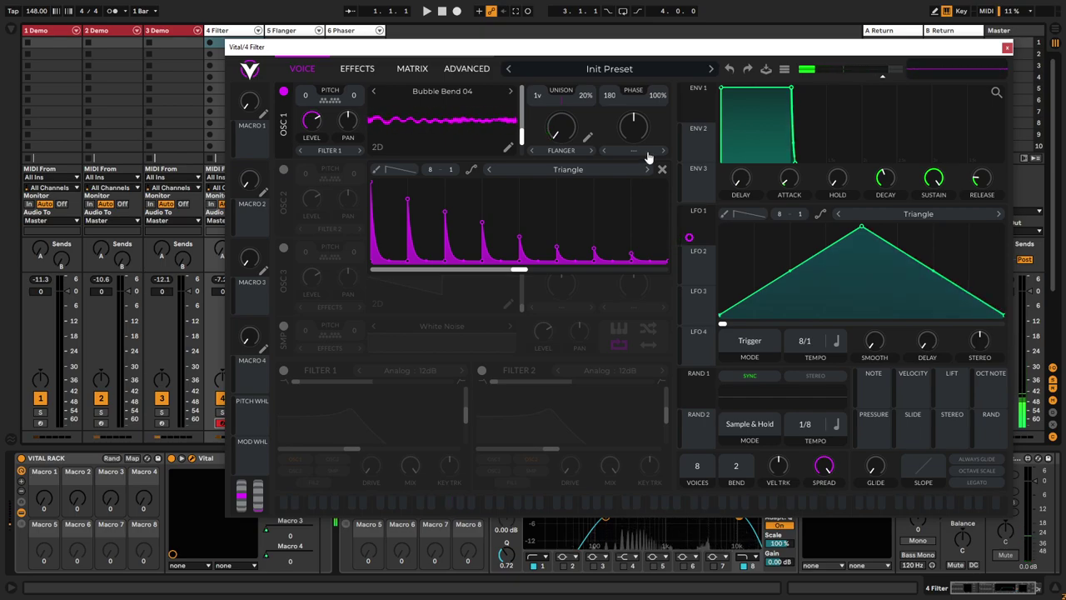
Close the curve editor and step oscillator 1's spectral morph from Flanger to Phaser
click(662, 170)
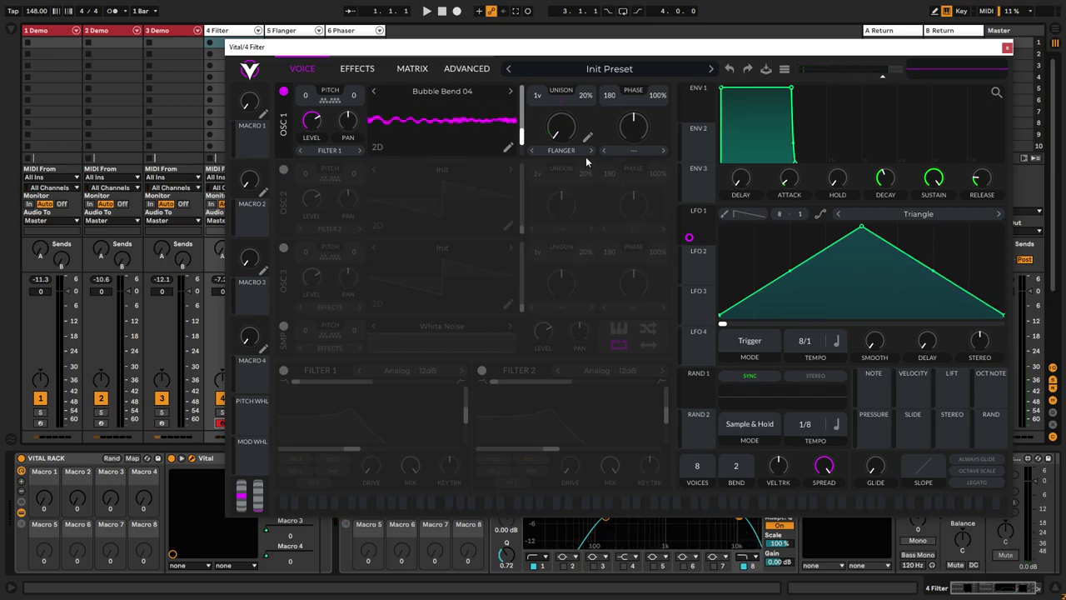
click(591, 150)
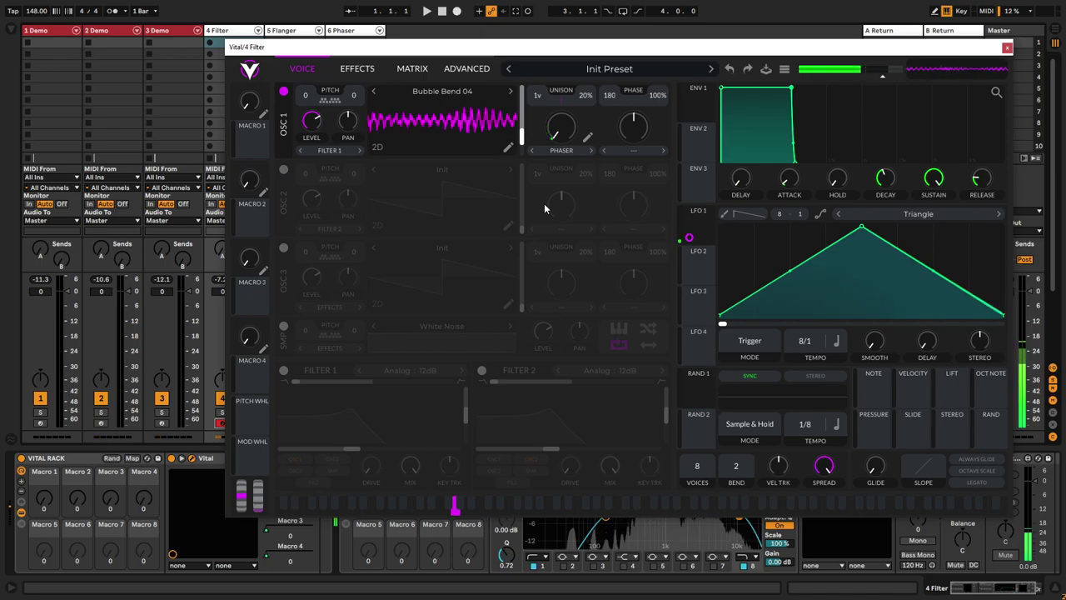
Enable Reverb and Delay in the effects rack, leaving Chorus off, and return to the oscillator view
click(357, 68)
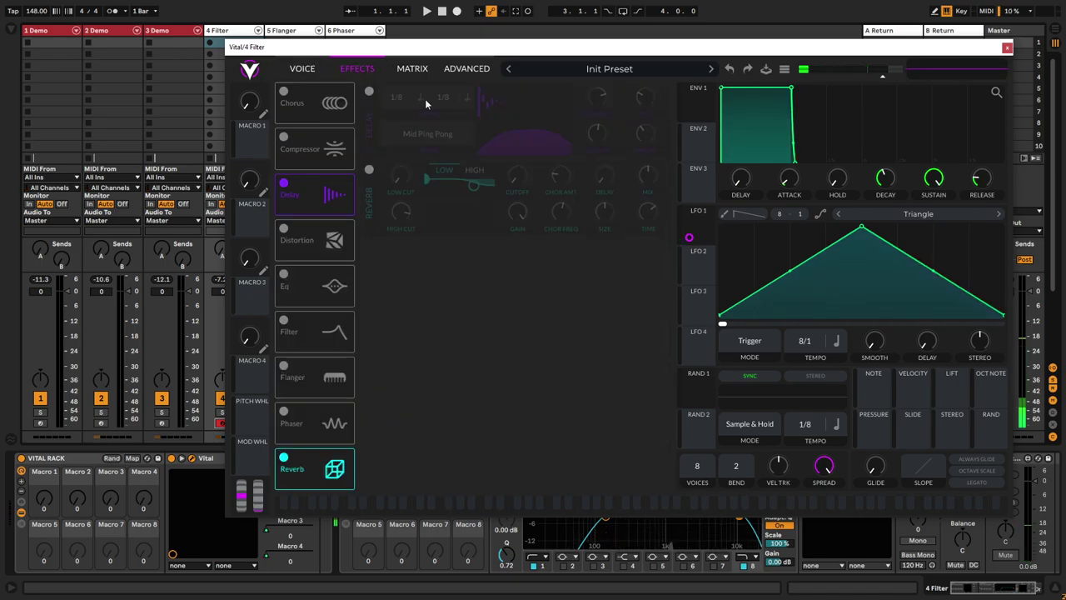
click(285, 93)
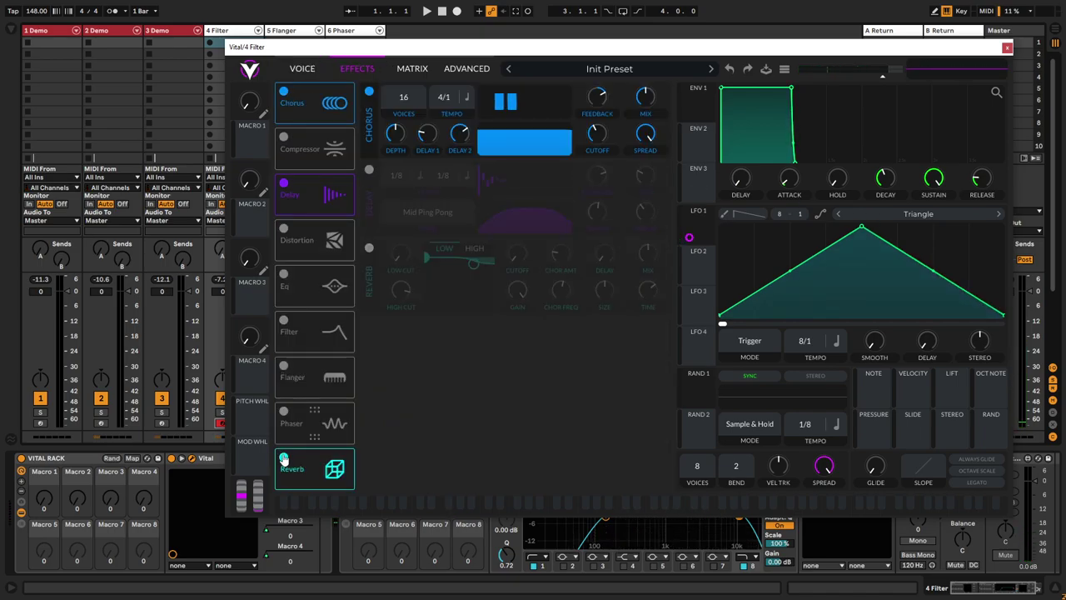
click(283, 90)
click(284, 460)
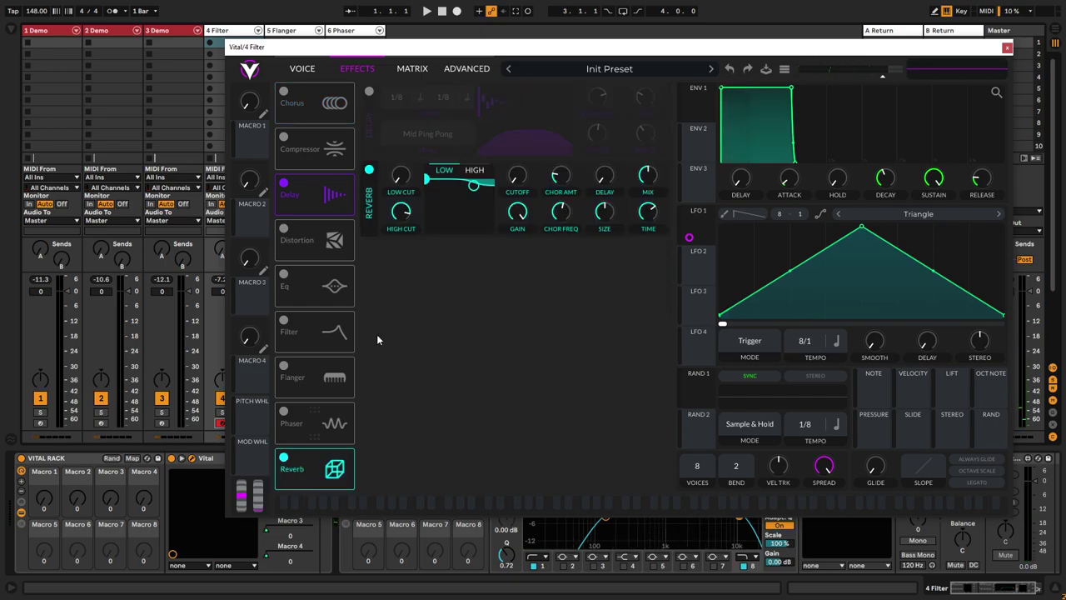
click(369, 92)
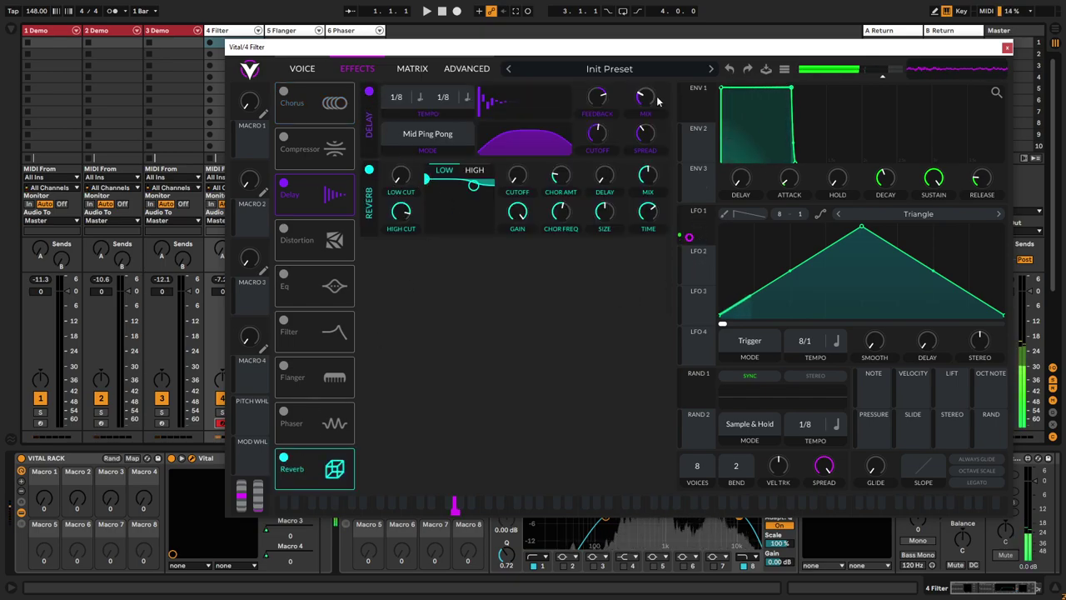
mouse_move(654, 96)
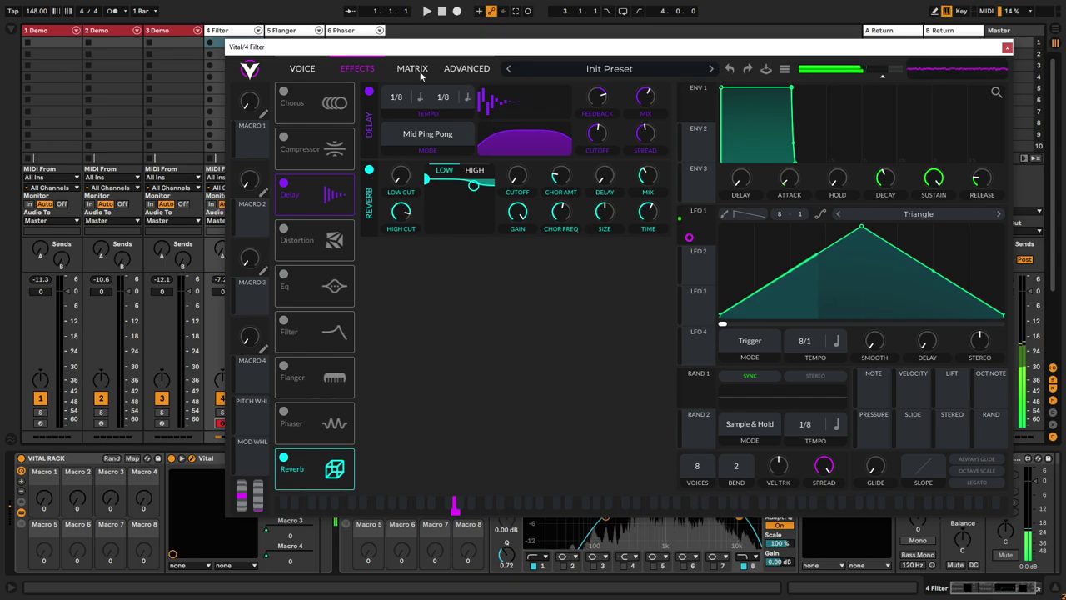
click(303, 68)
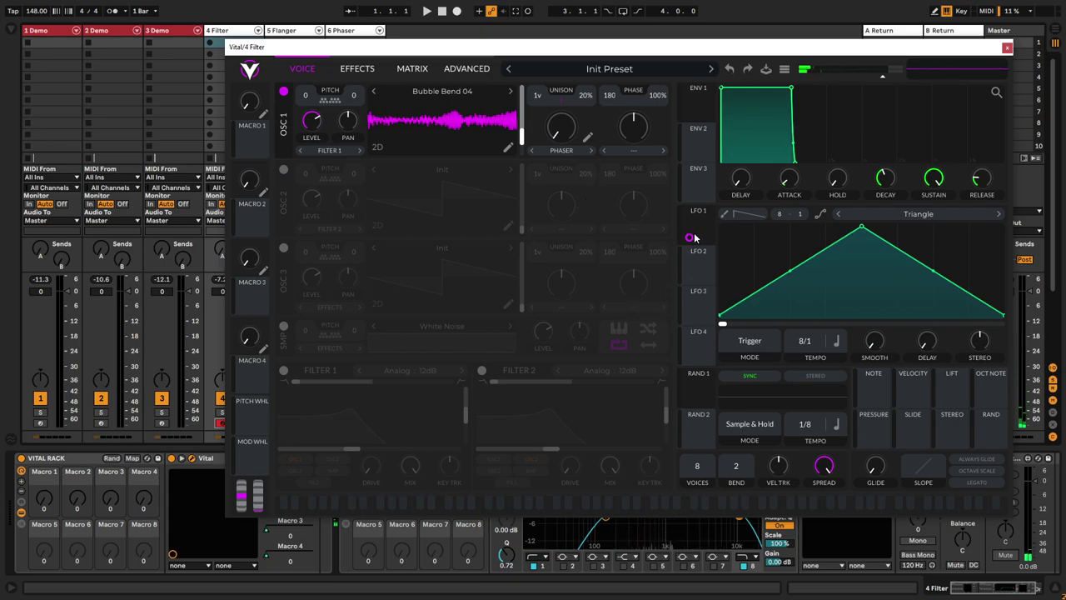
Move the Vital window and try Inharmonic Stretch as oscillator 1's morph, raising its amount
mouse_move(688, 240)
mouse_move(563, 126)
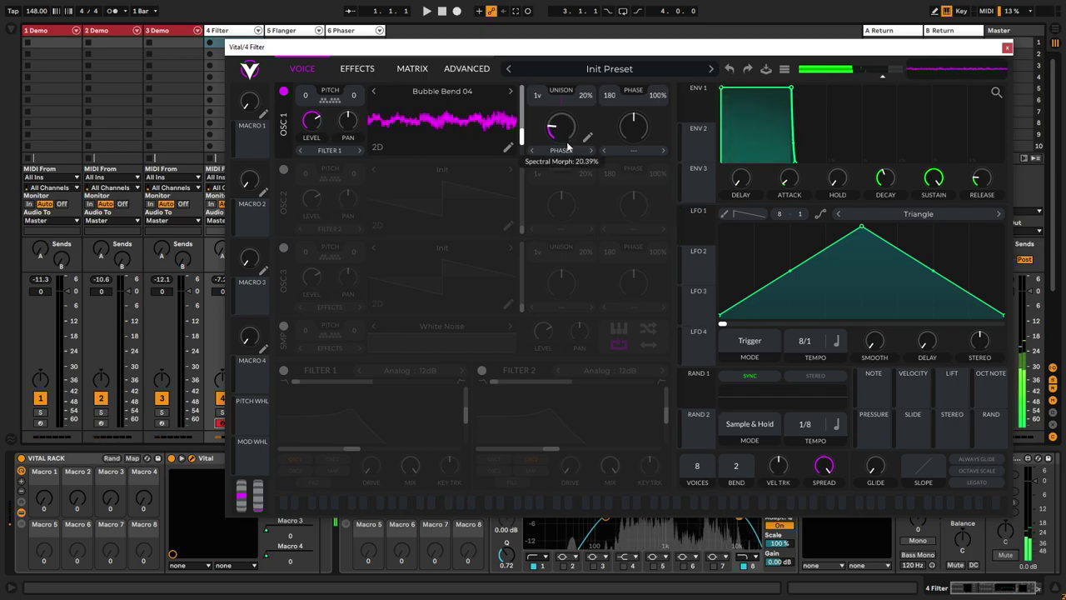
drag(812, 56, 739, 21)
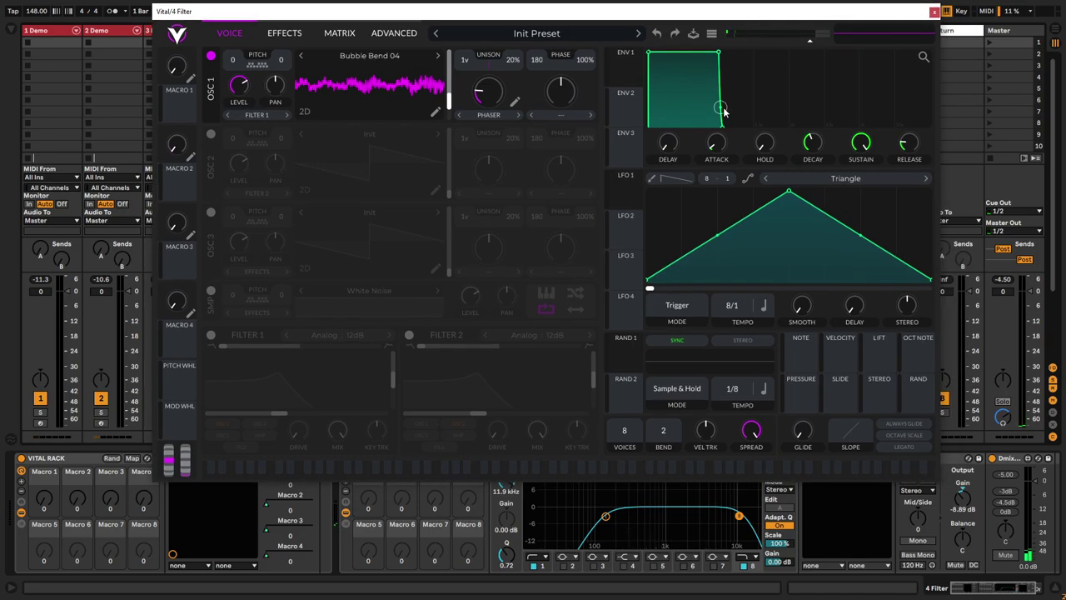
click(561, 115)
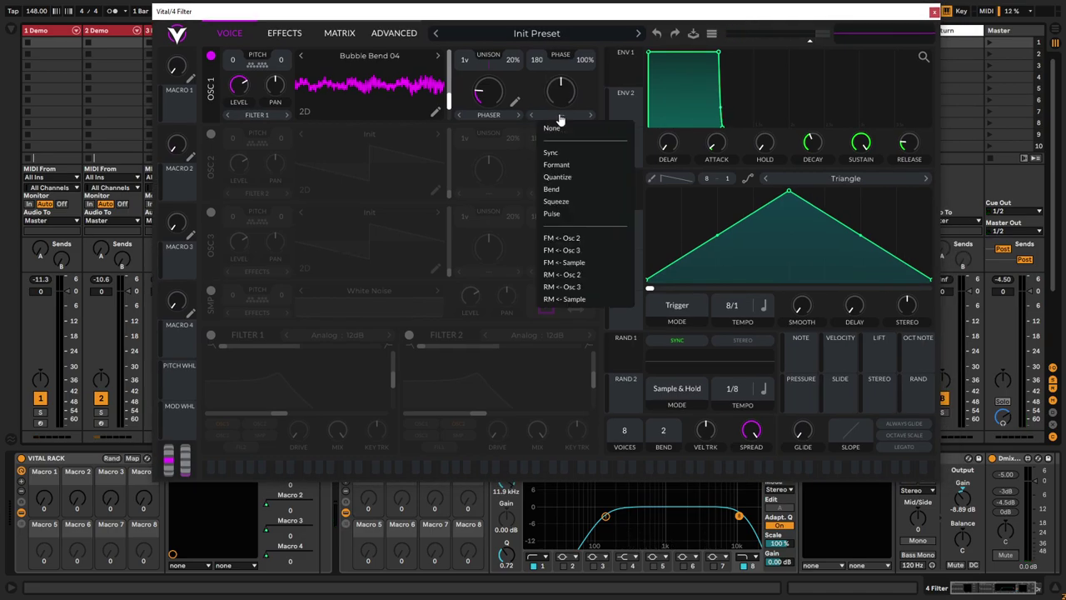
click(511, 119)
click(508, 119)
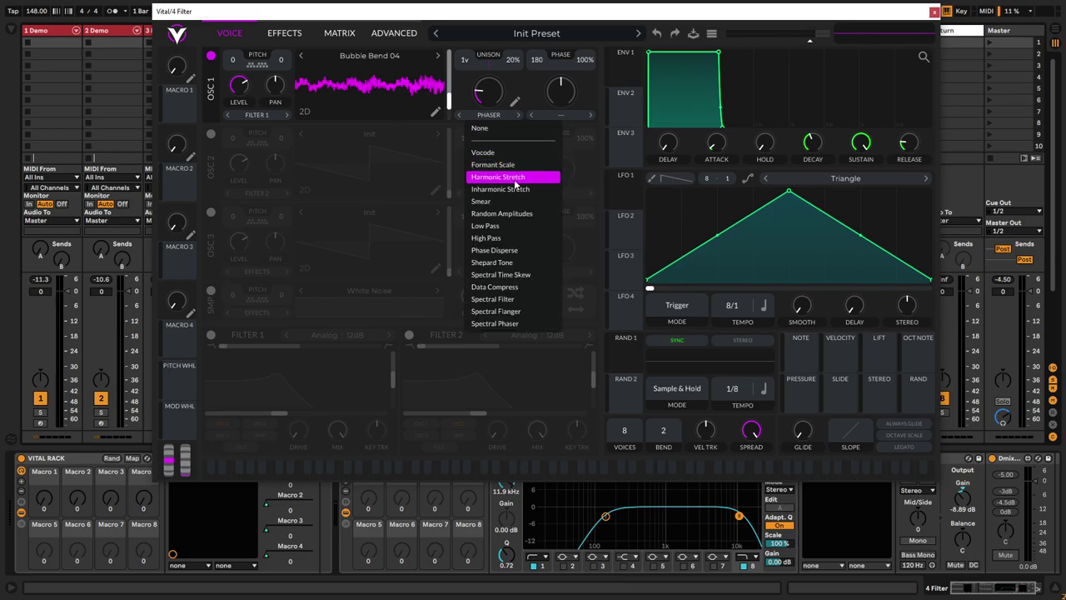
click(517, 190)
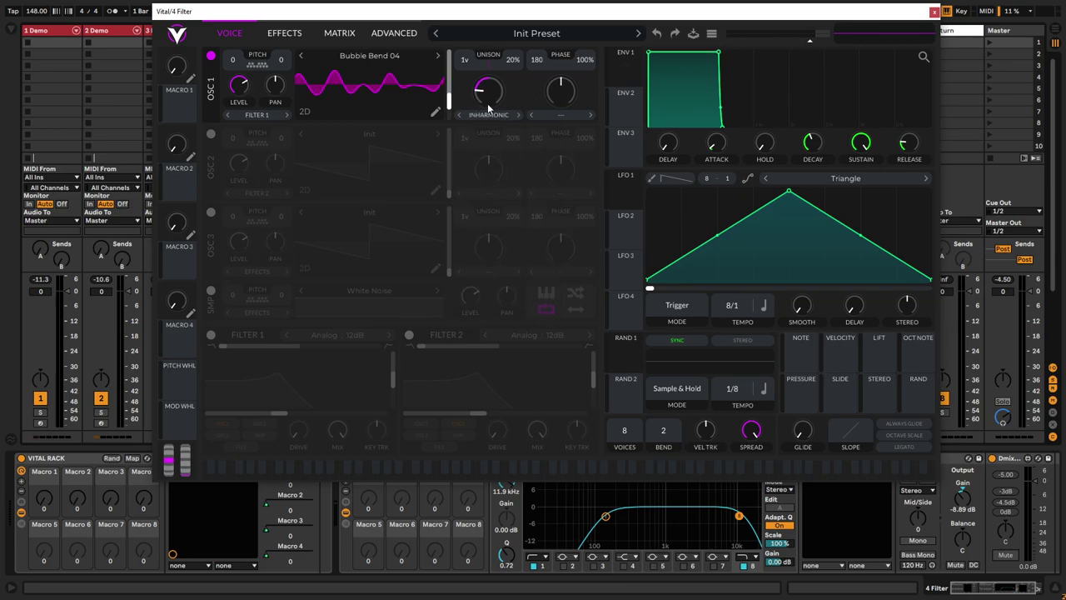
mouse_move(488, 106)
mouse_down()
mouse_move(493, 87)
mouse_move(494, 114)
mouse_up()
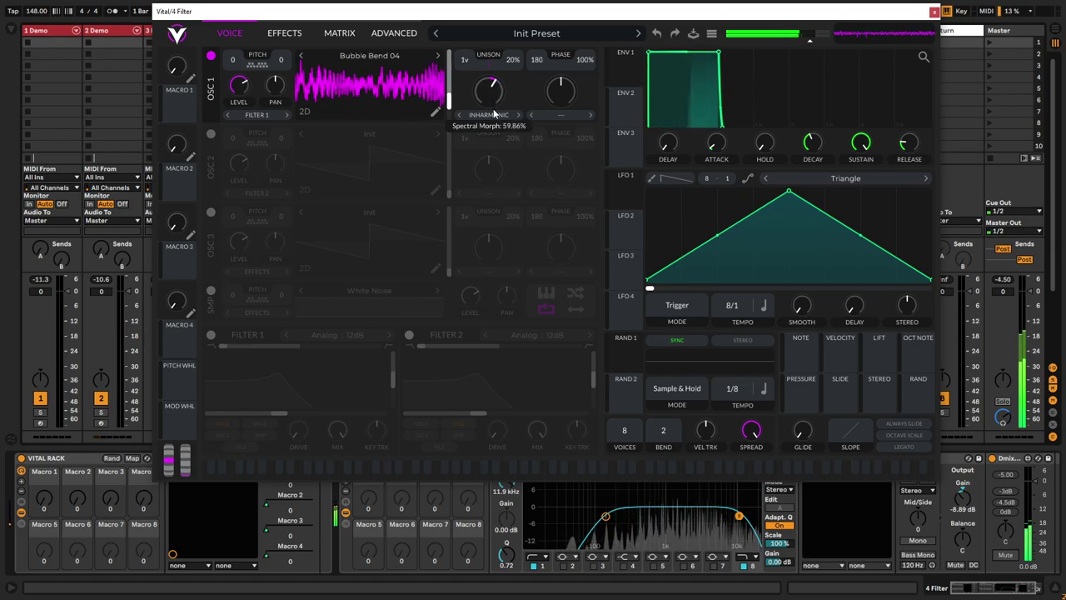
Choose Spectral Phaser as the morph type and set the amount to 46.70%
click(490, 114)
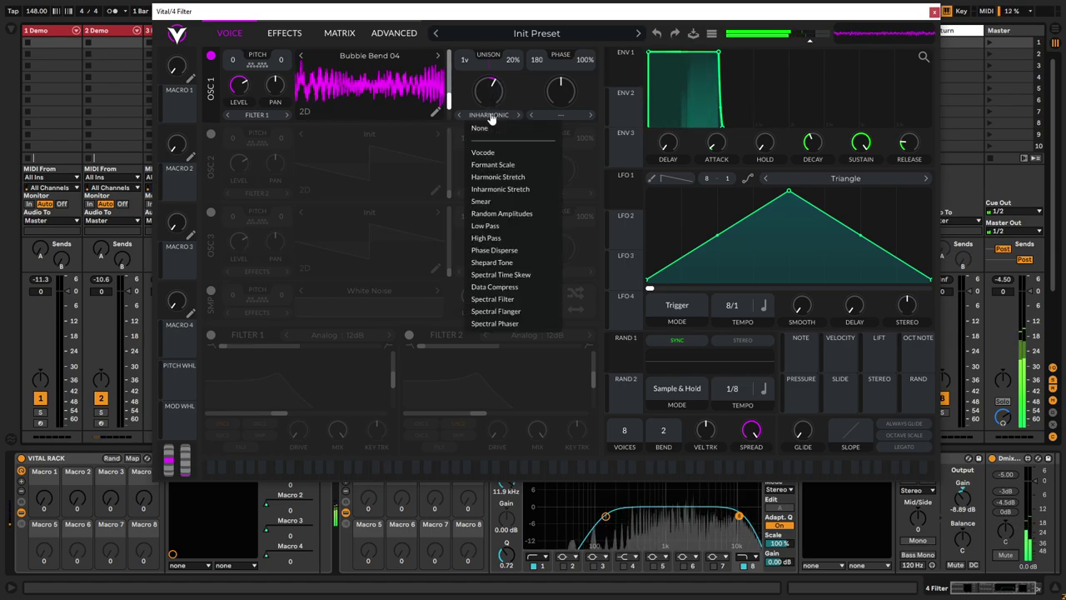
click(522, 324)
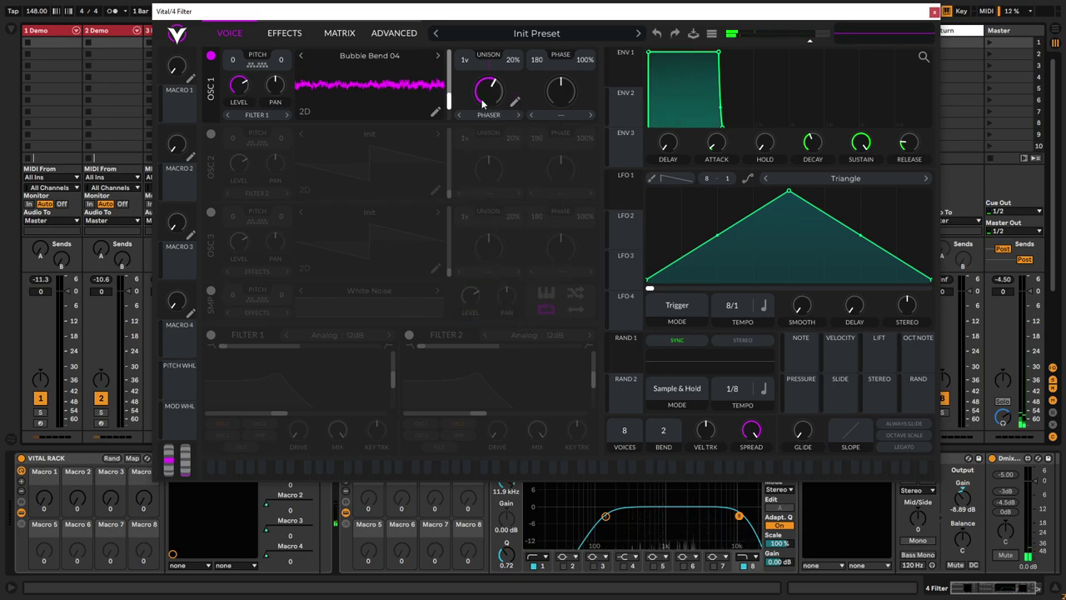
drag(485, 99, 482, 123)
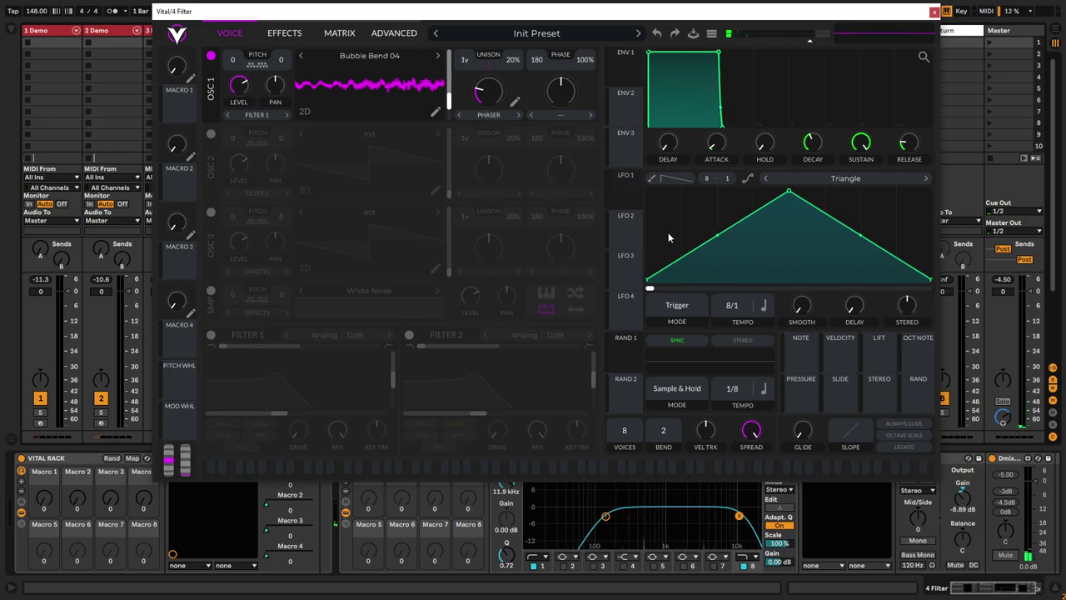
Paint a custom stepped shape of high, mid and low square steps into LFO 1
click(676, 179)
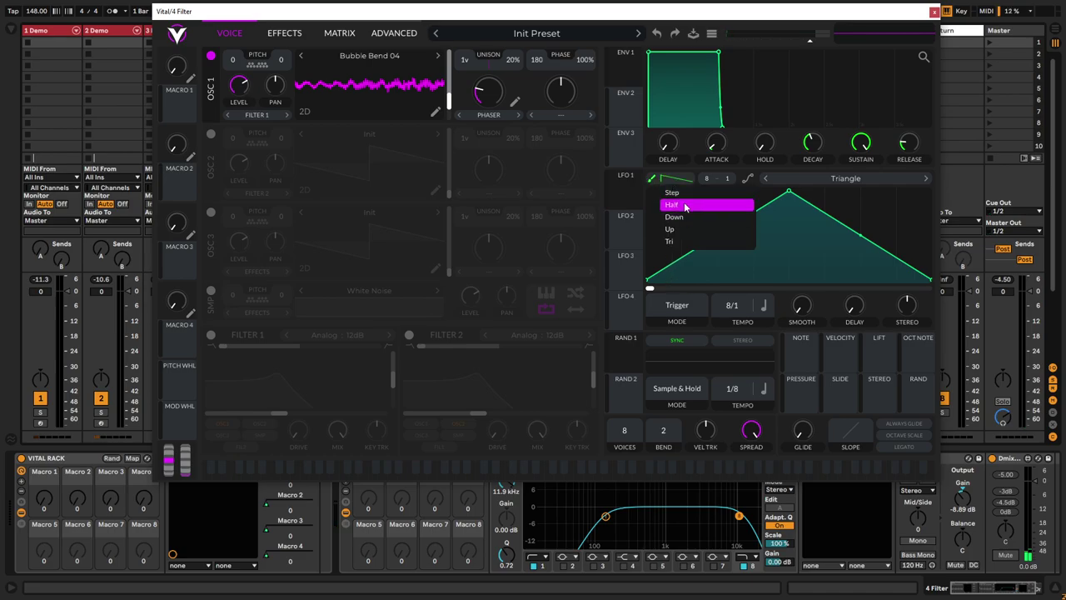
click(676, 202)
click(663, 225)
click(699, 256)
click(732, 203)
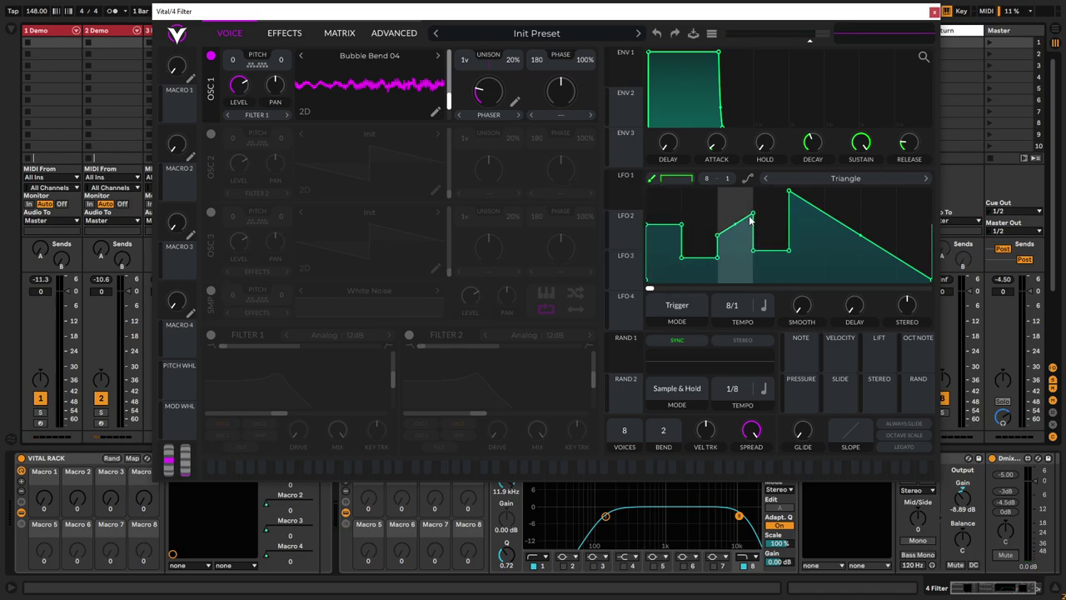
click(770, 250)
click(806, 270)
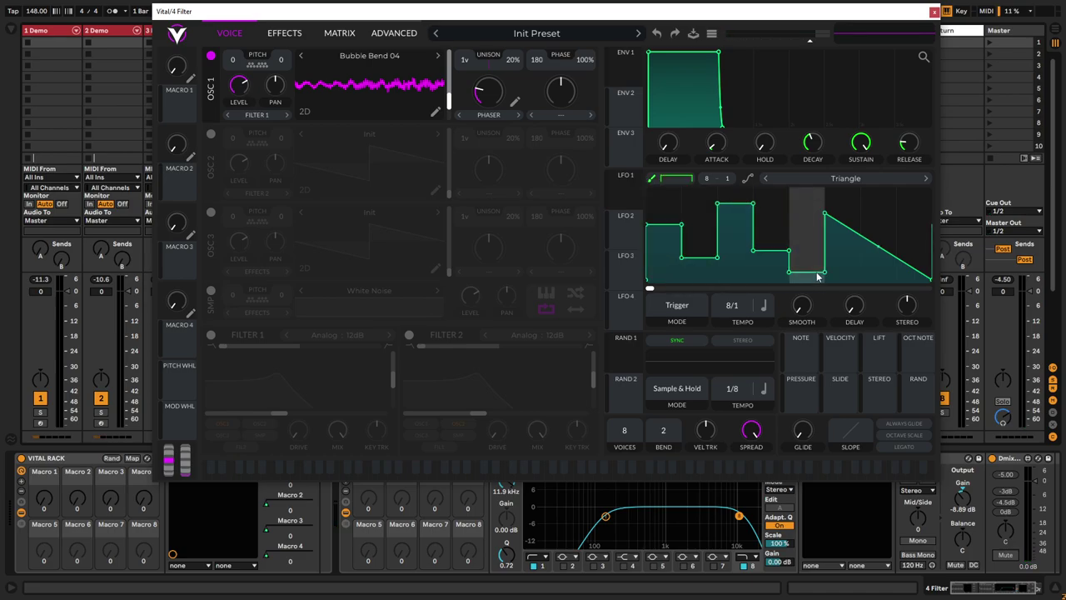
click(874, 269)
click(914, 242)
click(915, 219)
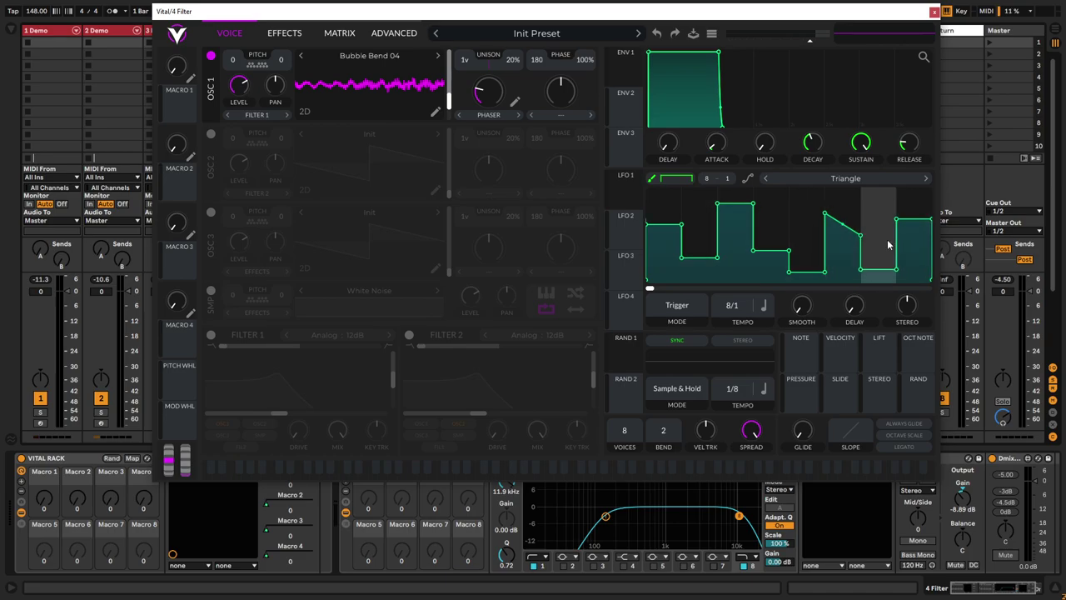
click(806, 238)
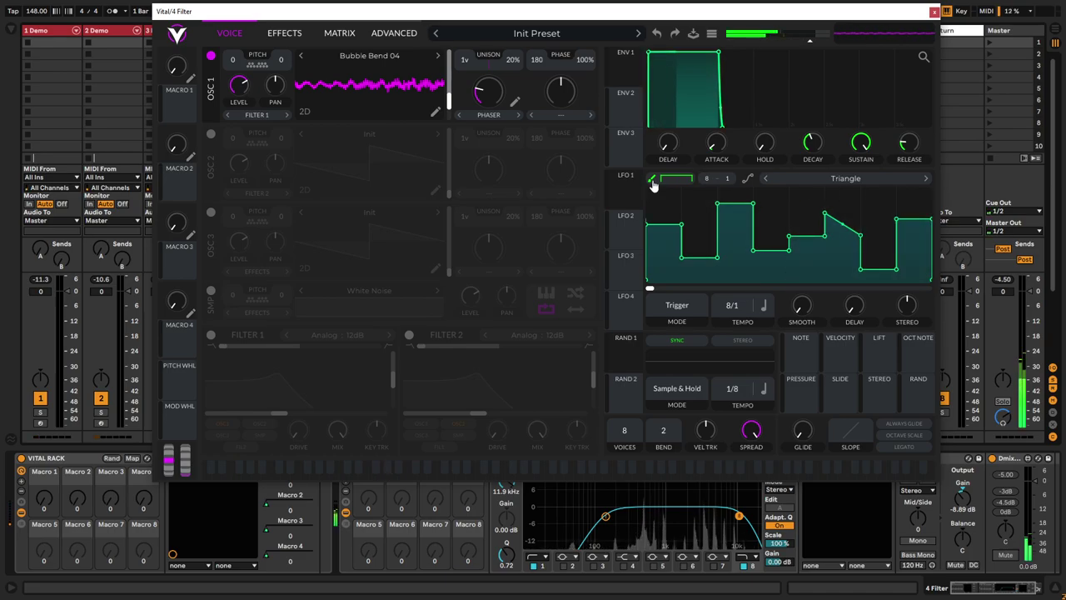
Route LFO 1 to oscillator 1's phaser morph and increase its modulation depth
drag(654, 185, 490, 129)
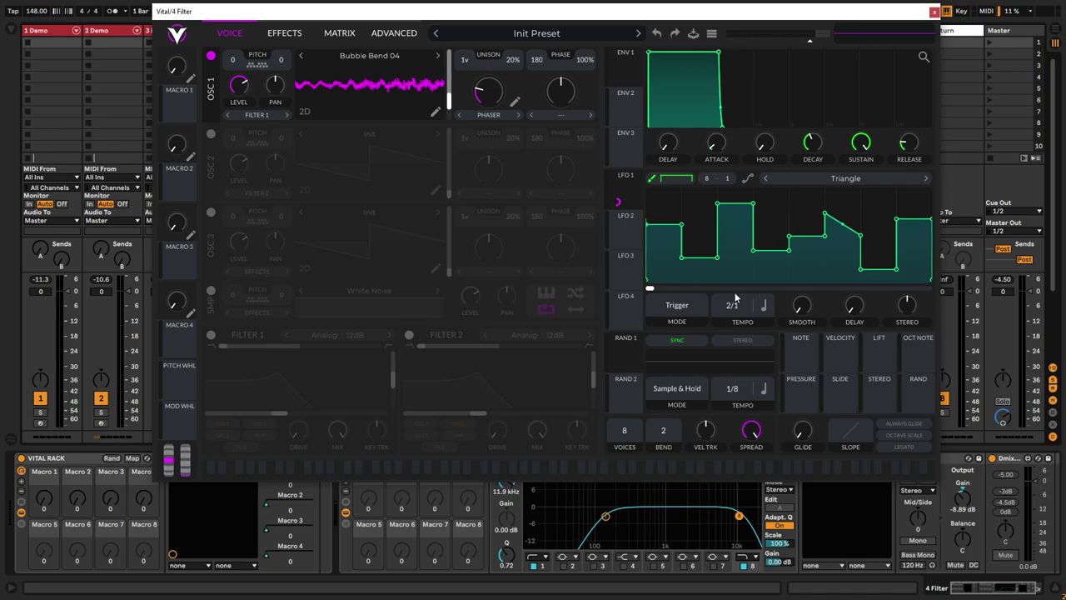
scroll(735, 298, down, 1)
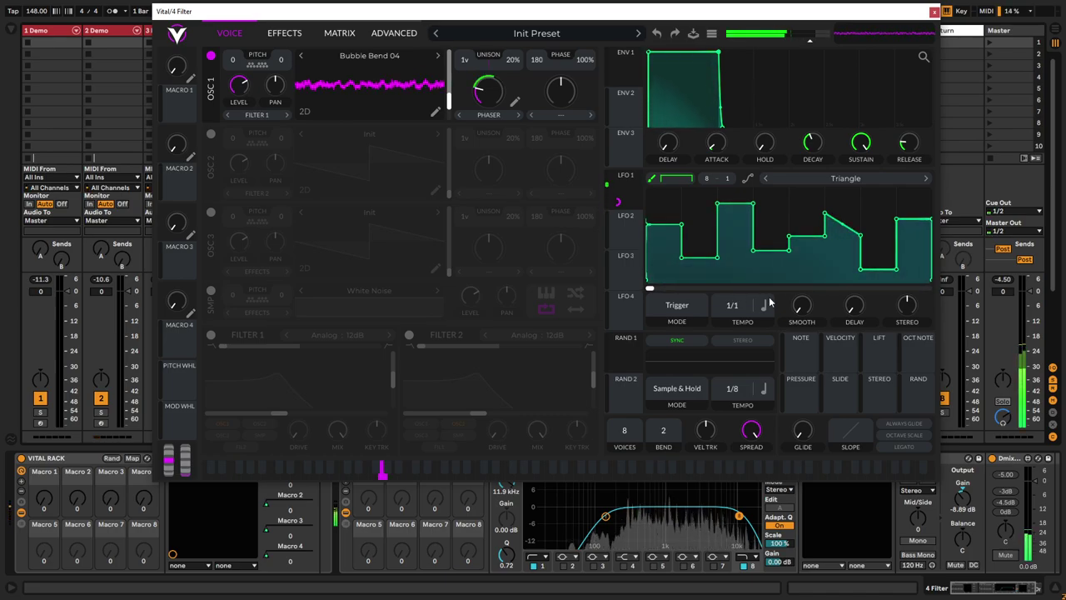
scroll(736, 306, up, 1)
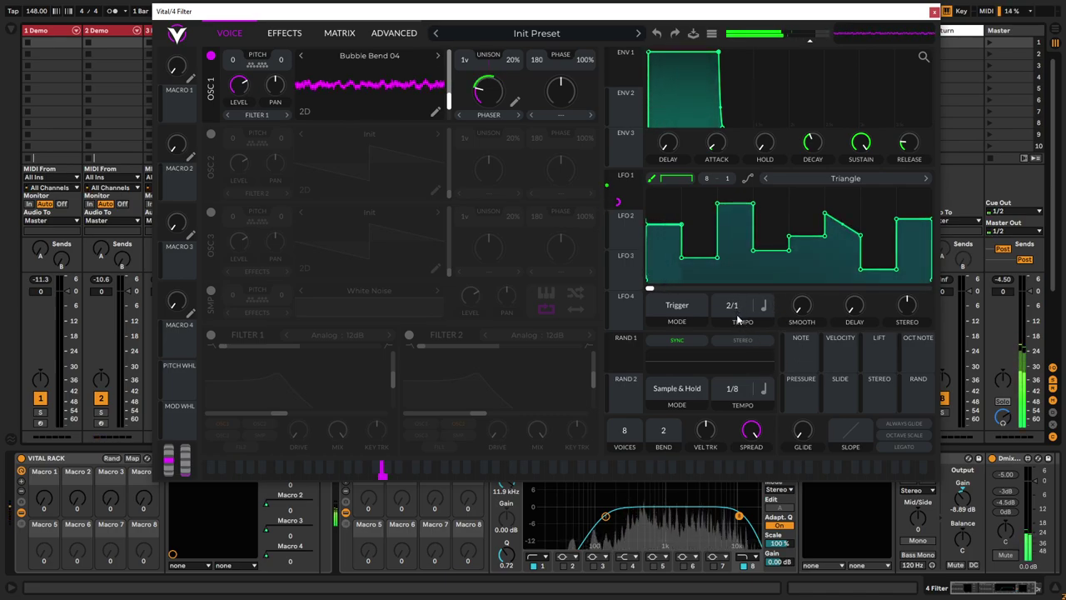
mouse_move(635, 219)
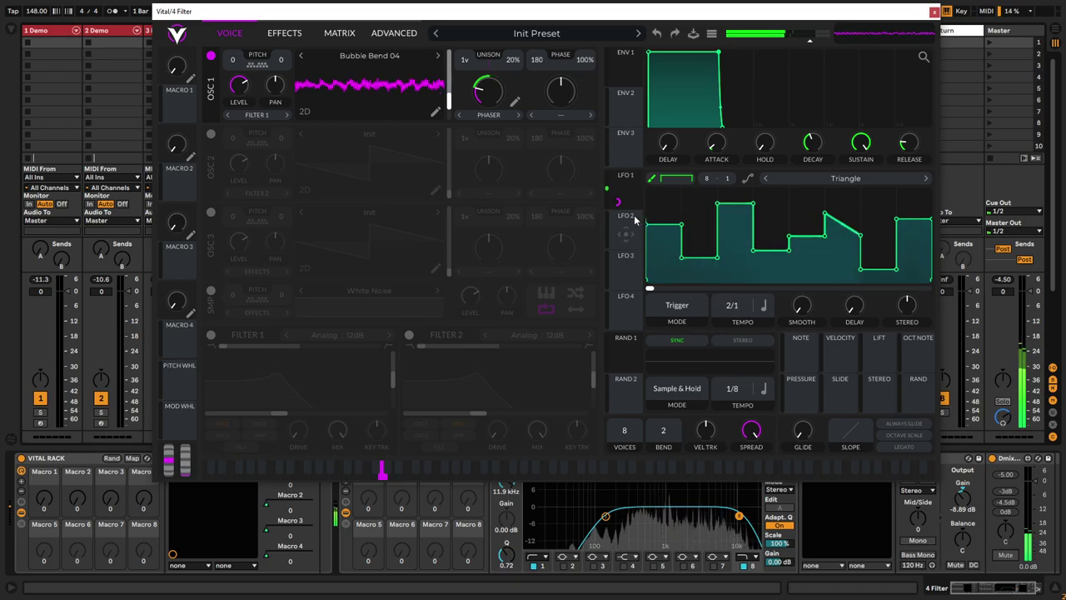
drag(620, 203, 623, 202)
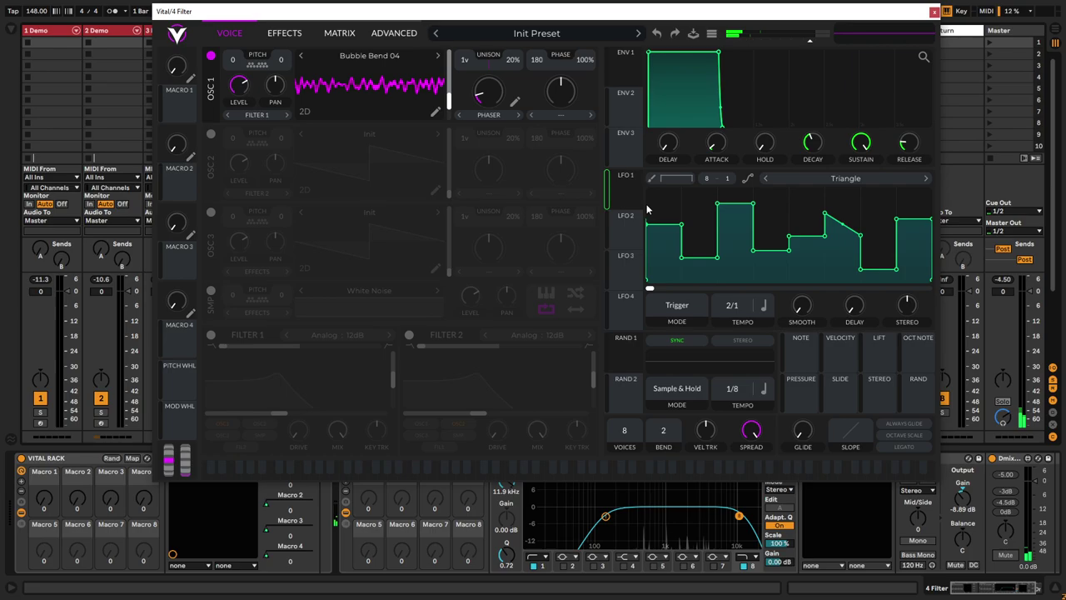
Raise oscillator 1's phaser morph to about 17.76%, then switch off Delay and Reverb
drag(491, 106, 491, 111)
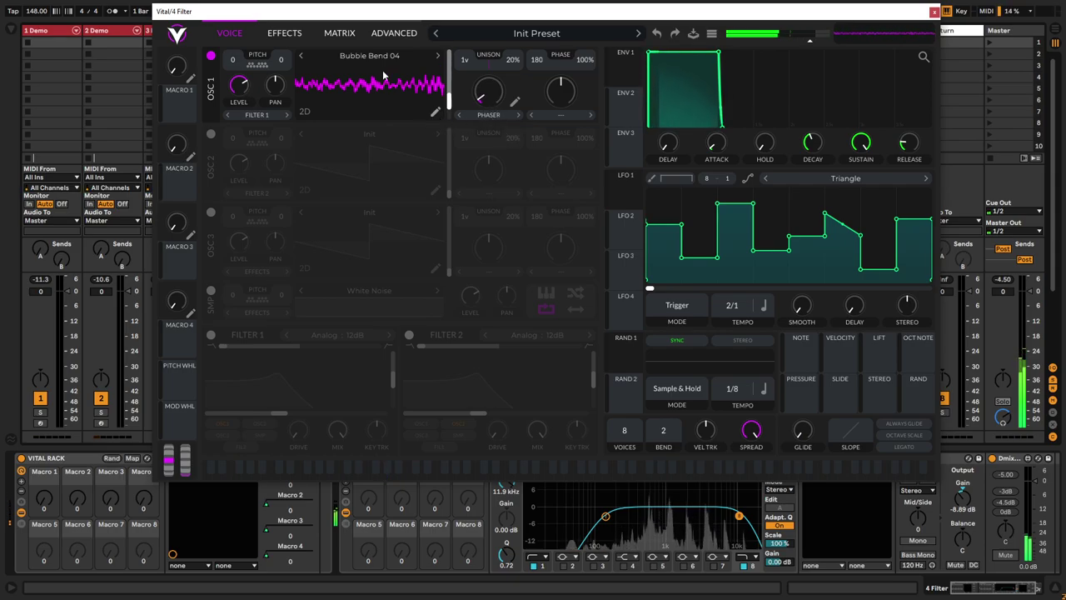
click(286, 35)
click(211, 148)
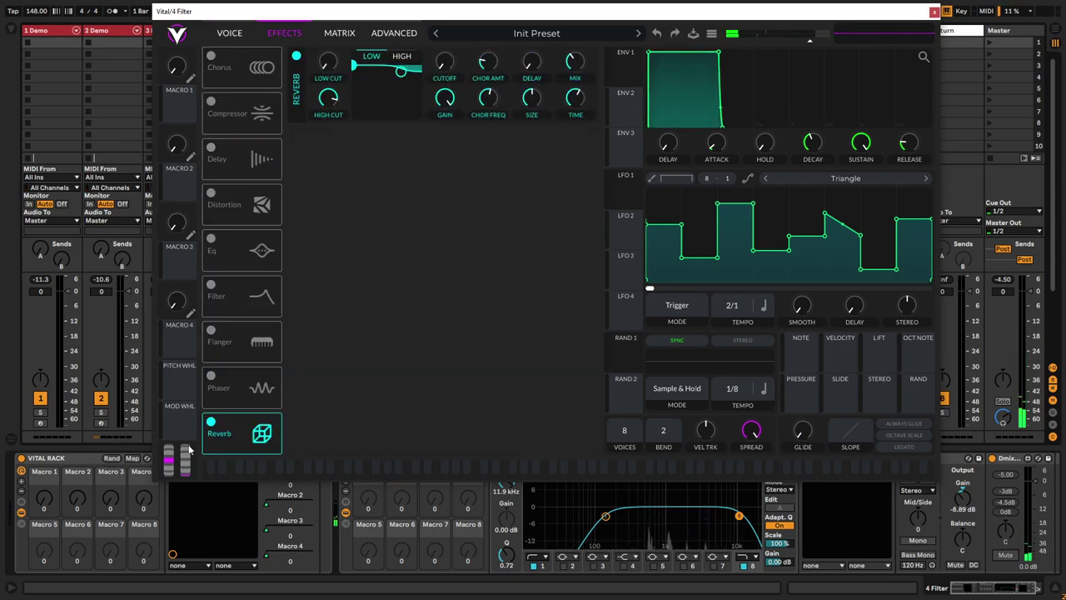
click(210, 427)
Back on the oscillator view, move oscillator 1 to a different wavetable frame
click(229, 33)
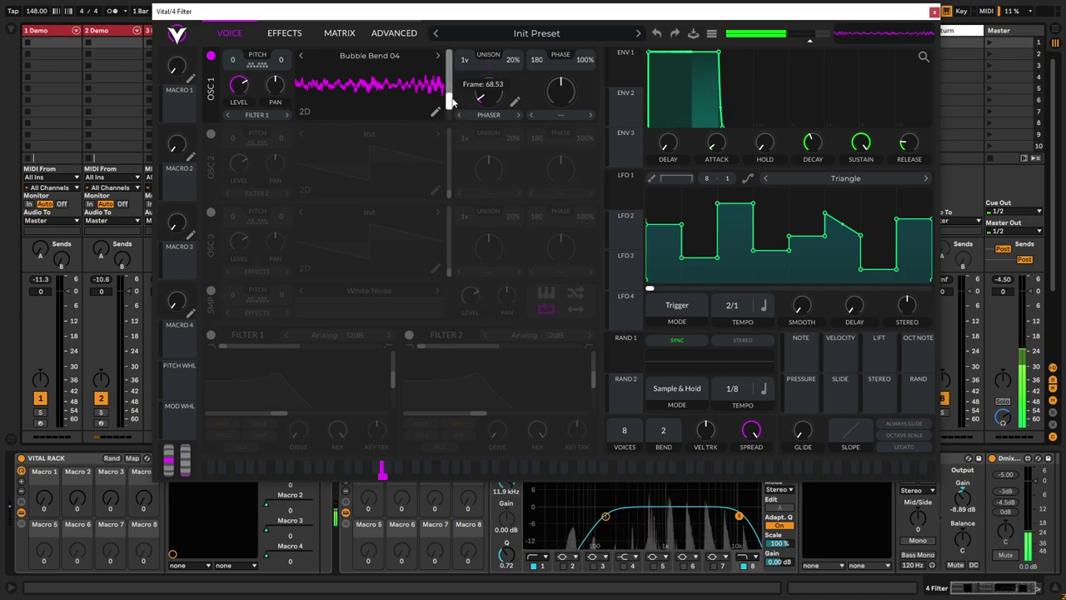
drag(453, 106, 480, 94)
mouse_move(480, 92)
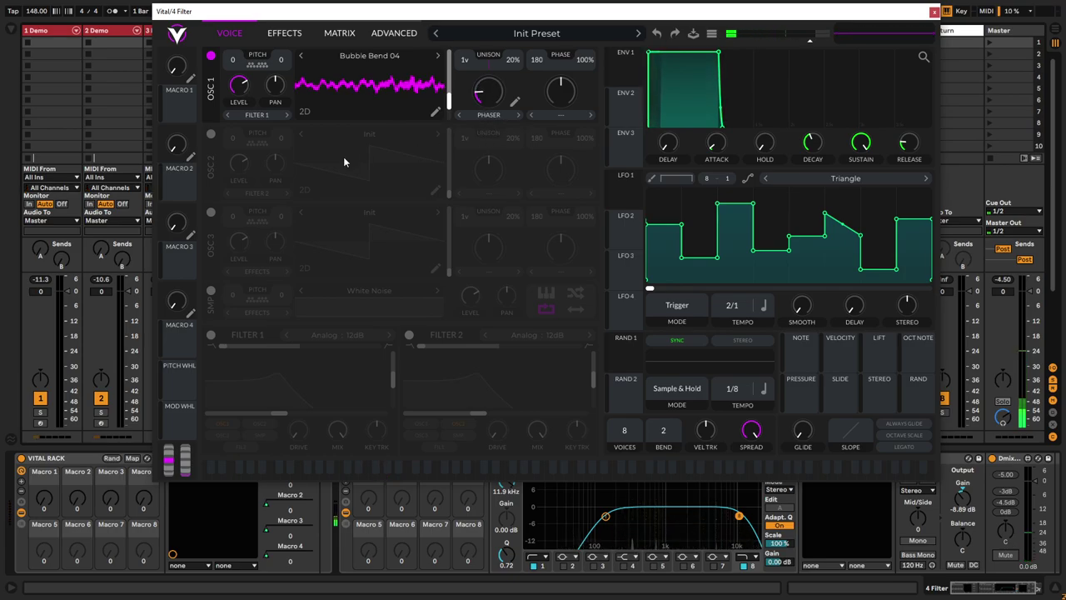
Resynthesize the preset into oscillator 2's wavetable, then turn oscillator 1 off and oscillator 2 on
right_click(363, 165)
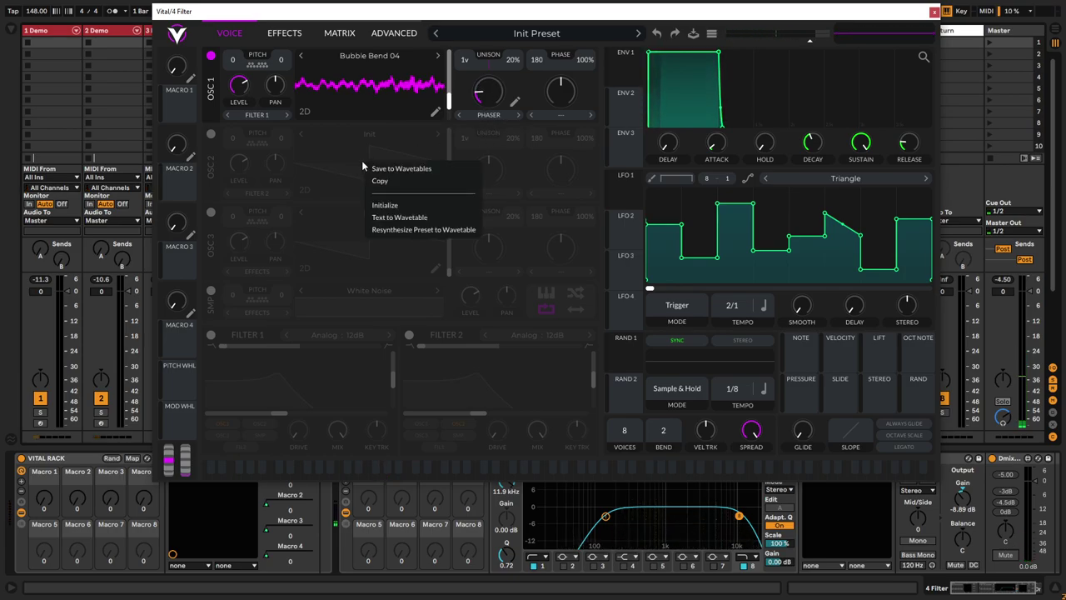
click(438, 235)
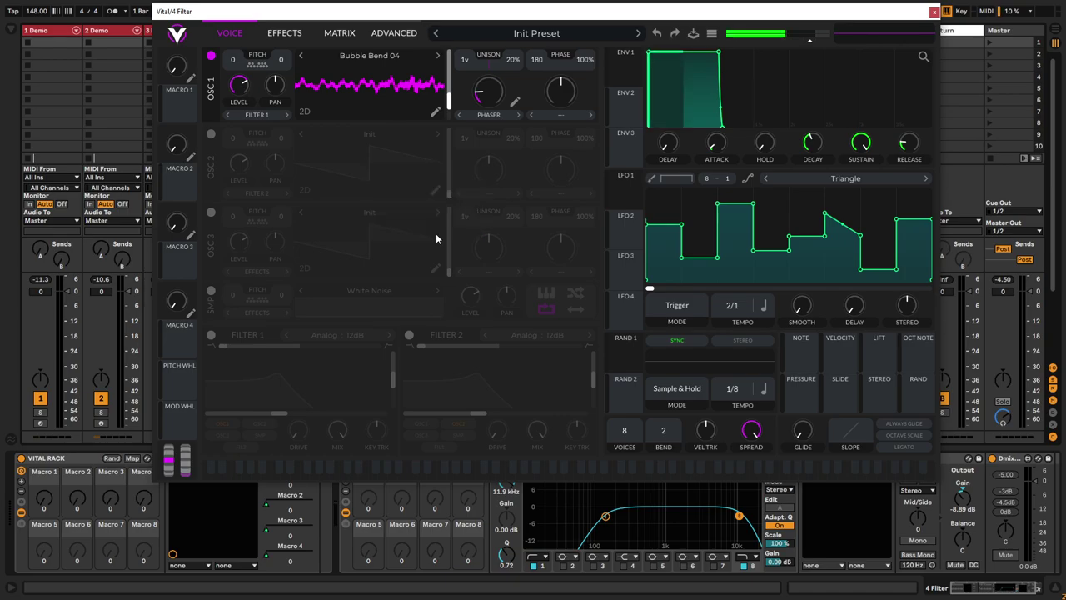
click(211, 56)
click(211, 134)
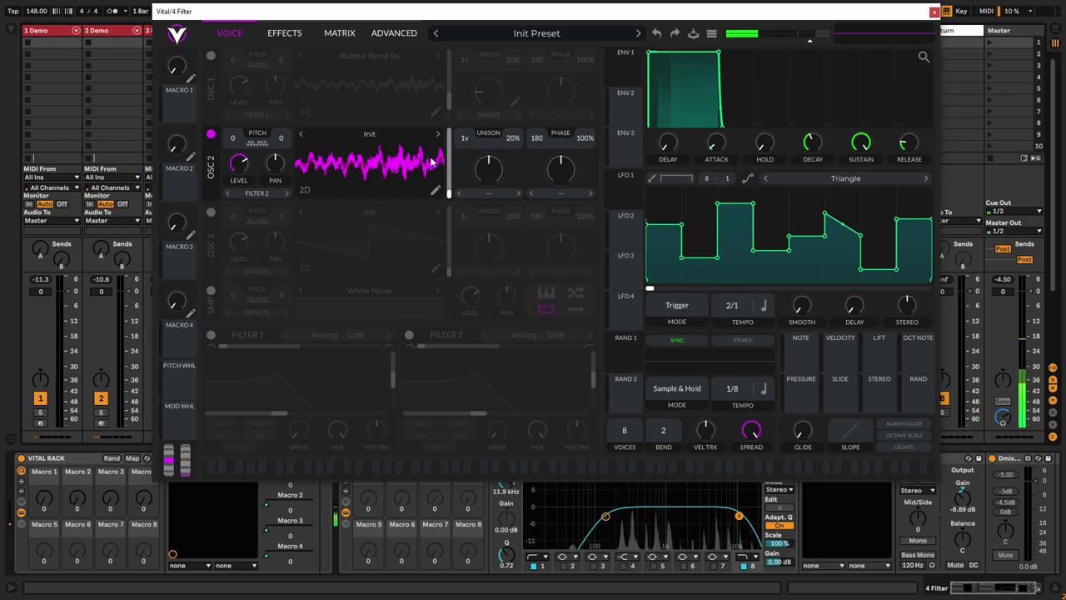
Set oscillator 2's spectral morph to Inharmonic Stretch at about 61.84%
click(487, 193)
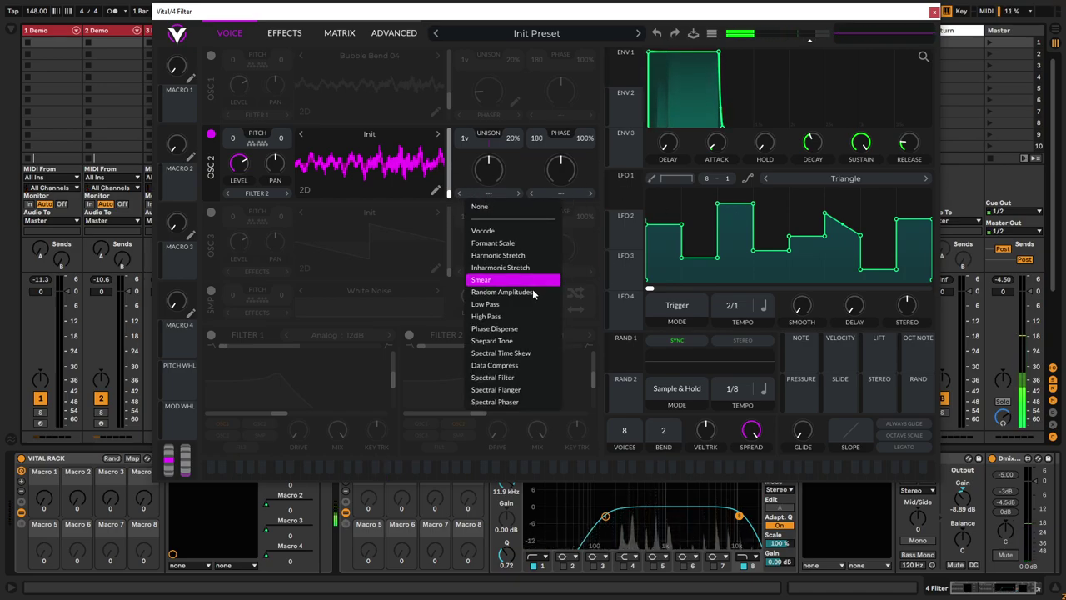
click(498, 255)
drag(488, 171, 493, 192)
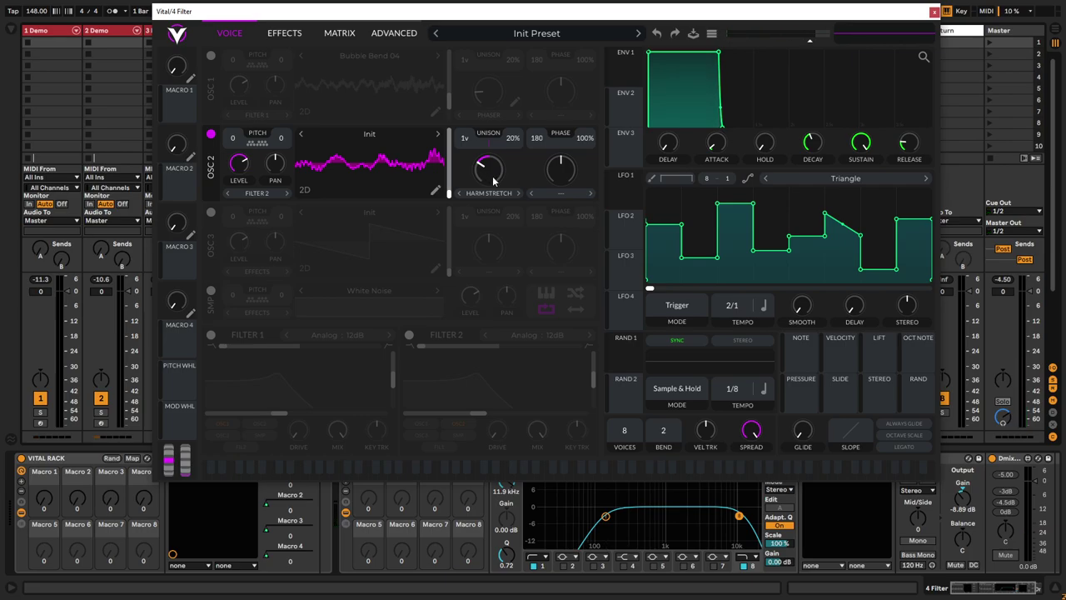
drag(493, 180, 491, 173)
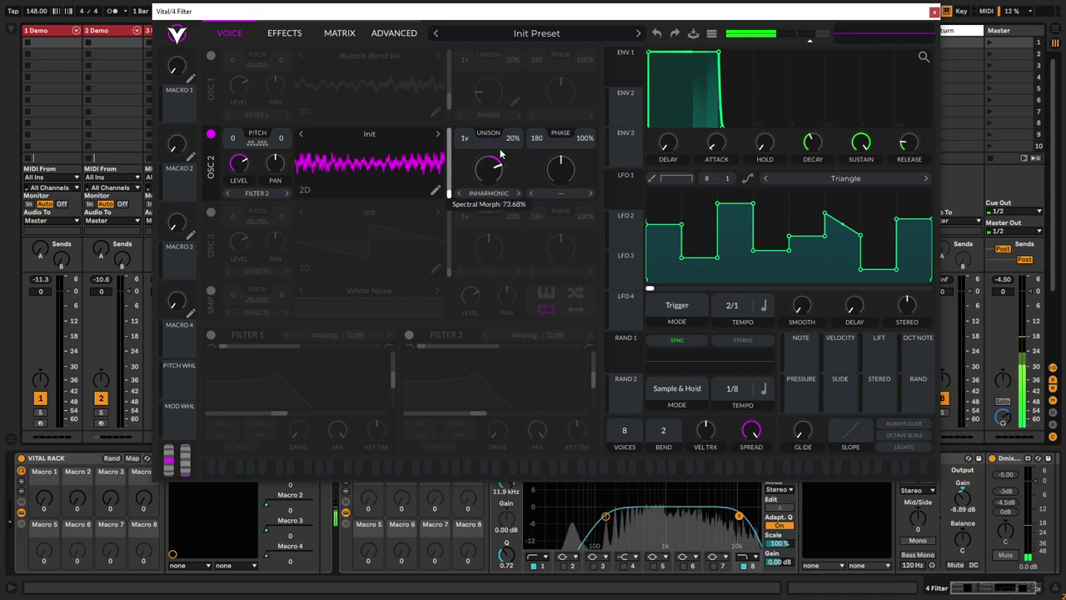
mouse_move(500, 160)
mouse_down()
mouse_move(491, 188)
mouse_move(498, 161)
mouse_up()
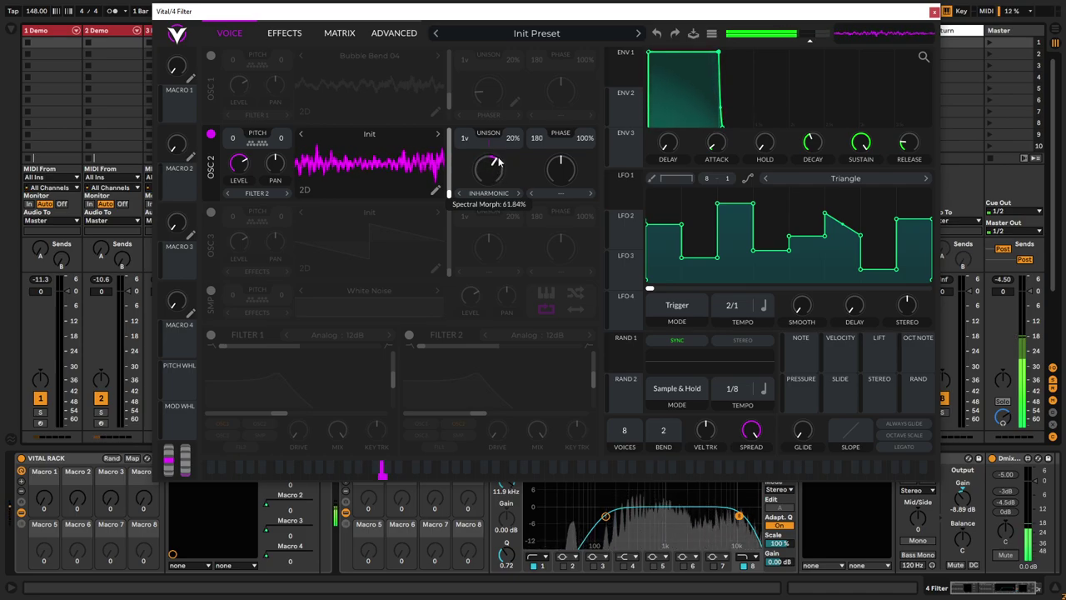
Try the Data Compress spectral morph on oscillator 2 and raise its amount
click(489, 193)
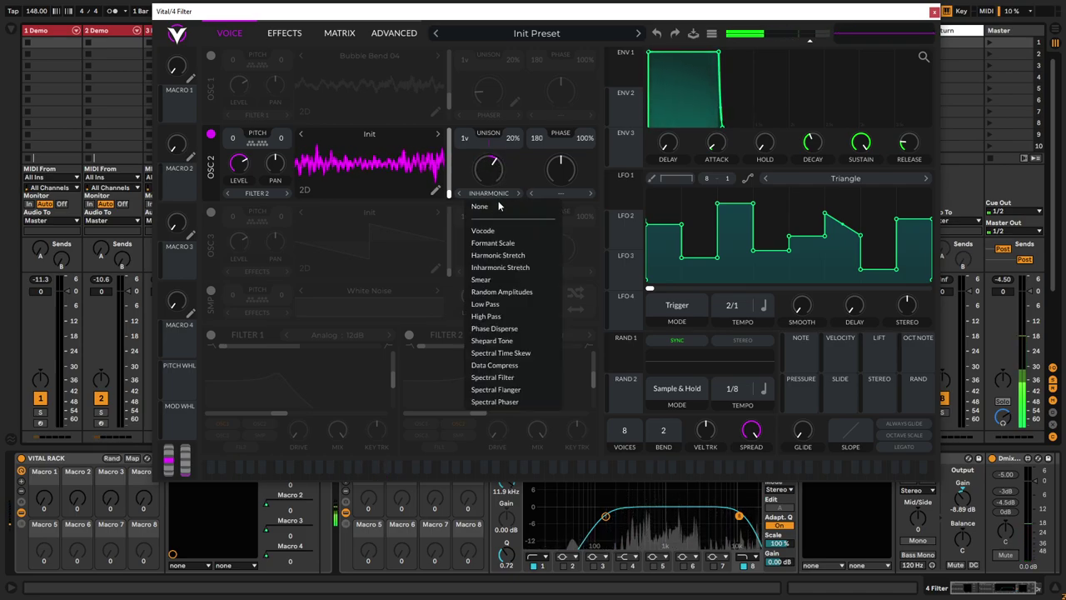
click(509, 367)
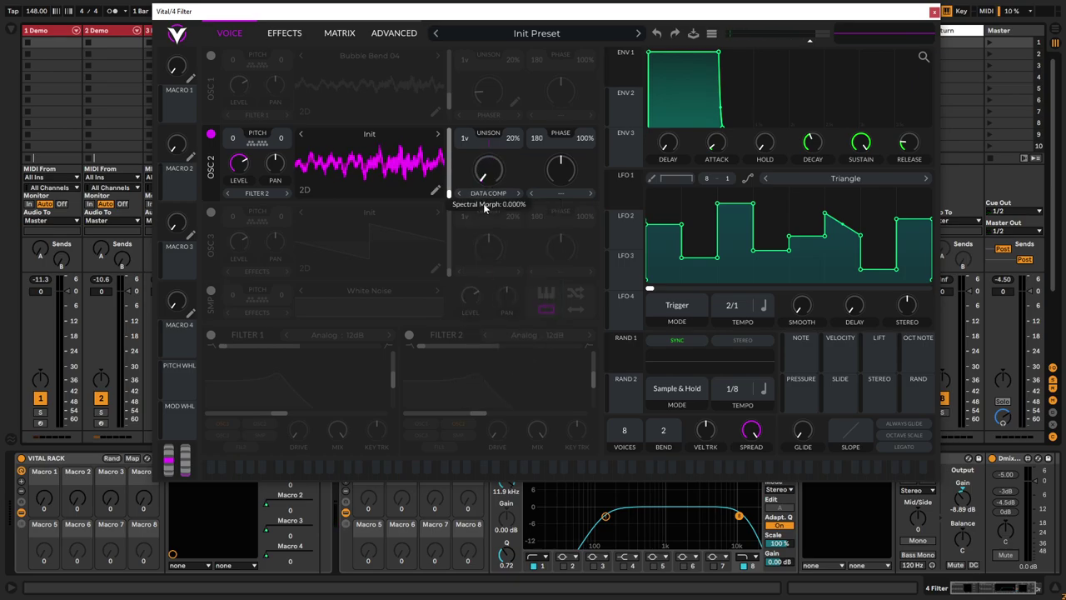
mouse_move(485, 208)
mouse_down()
mouse_move(494, 148)
mouse_move(489, 202)
mouse_up()
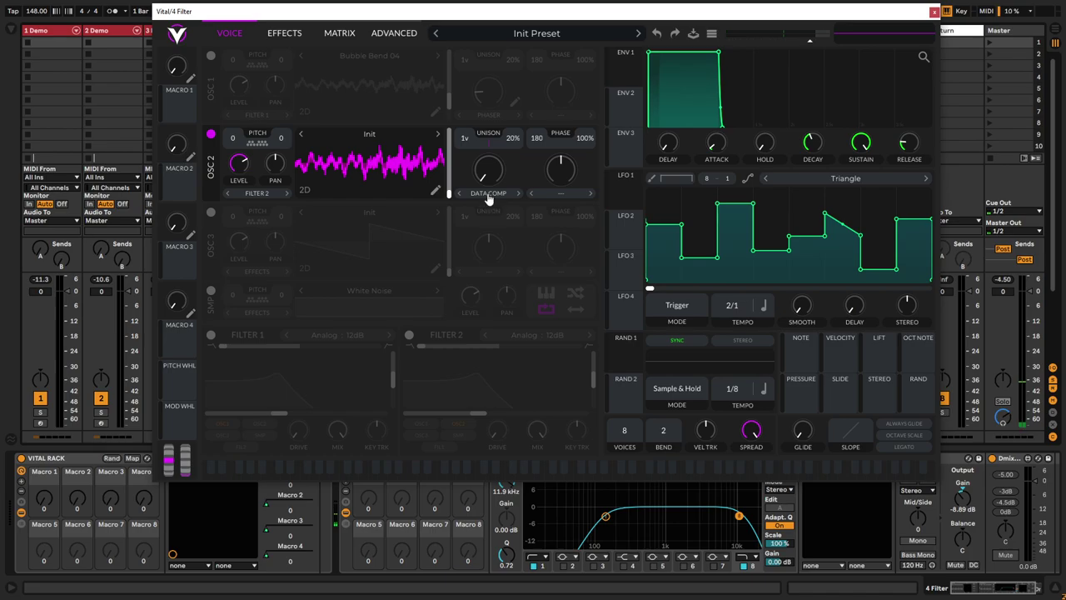
Reset the spectral morph to None, then switch it to Vocode at about 30.26%
click(489, 196)
click(483, 209)
scroll(490, 192, down, 1)
drag(497, 181, 498, 277)
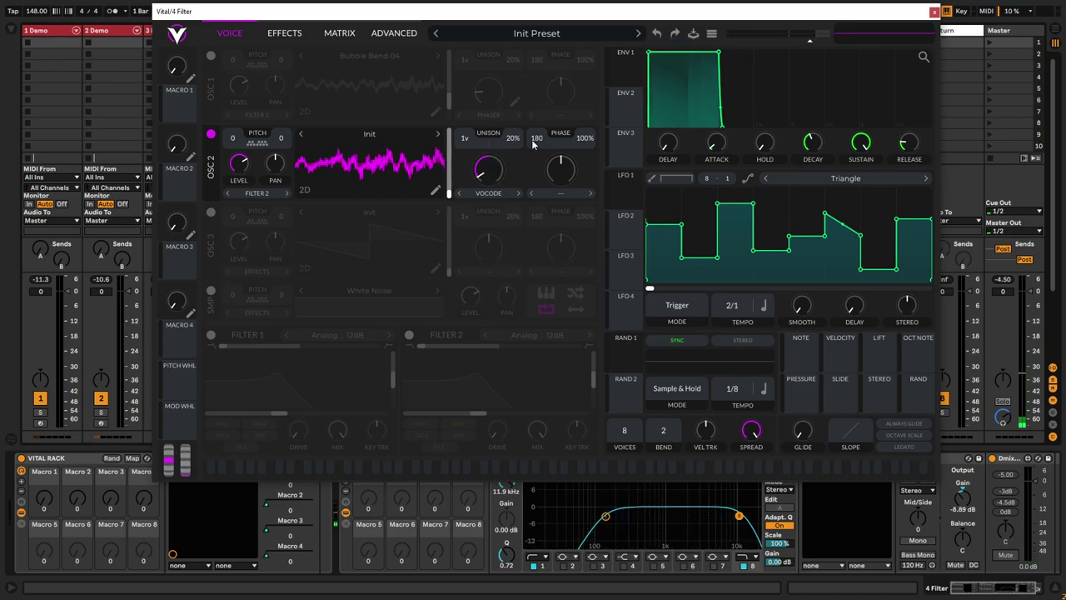
drag(498, 194, 505, 170)
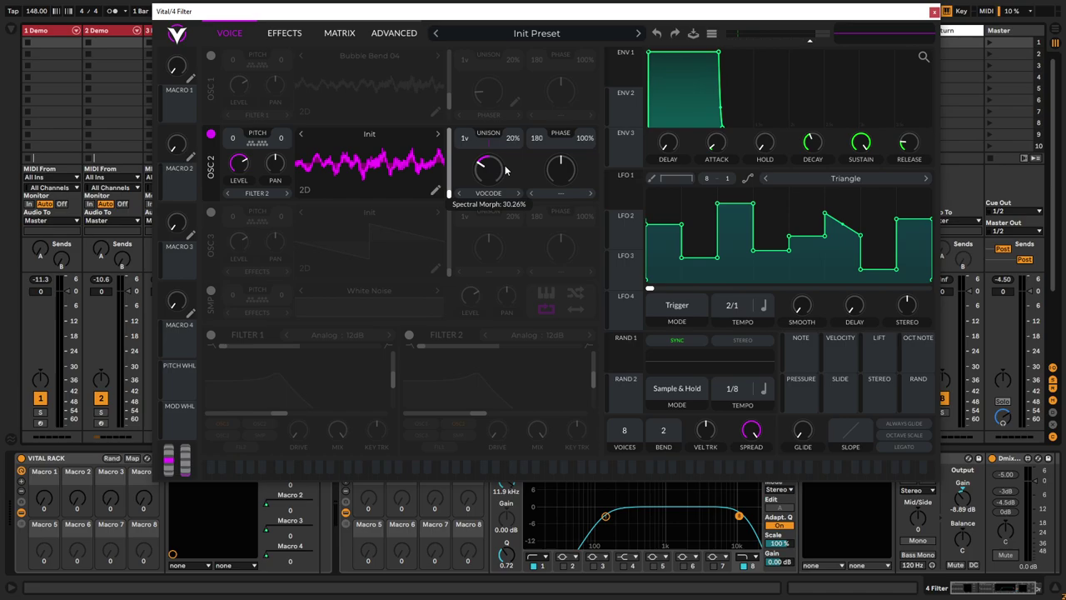